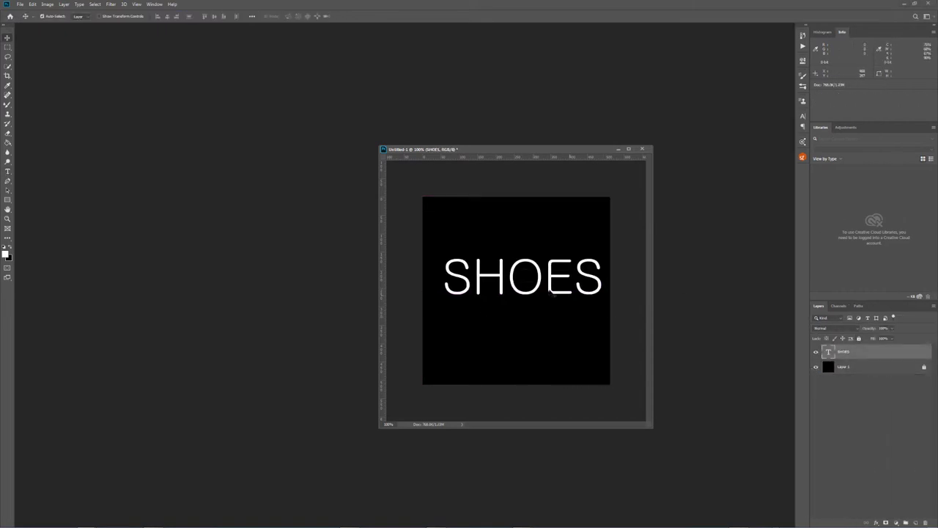
Set SHOES to Lato and retype the duplicated text layers as FOR and YOU.
{"action": "left_click", "coordinate": [108, 16]}
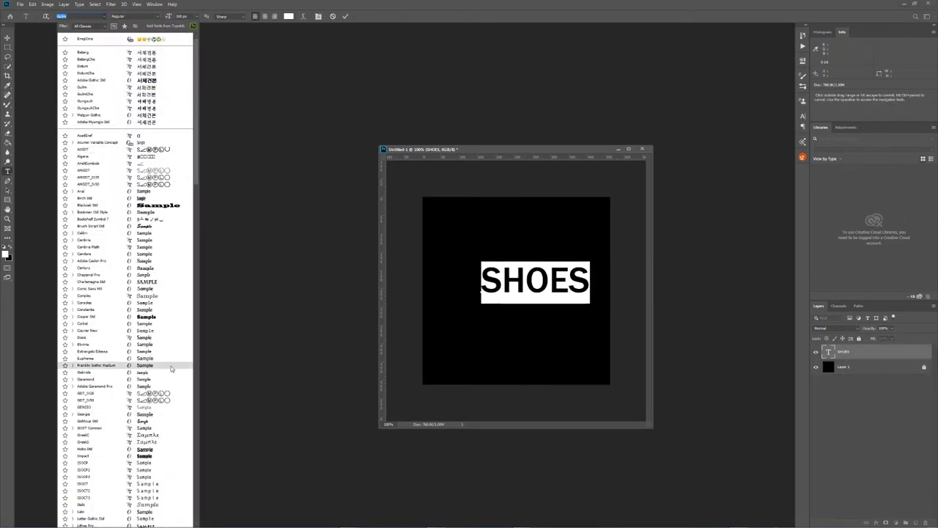
{"action": "left_click", "coordinate": [171, 511]}
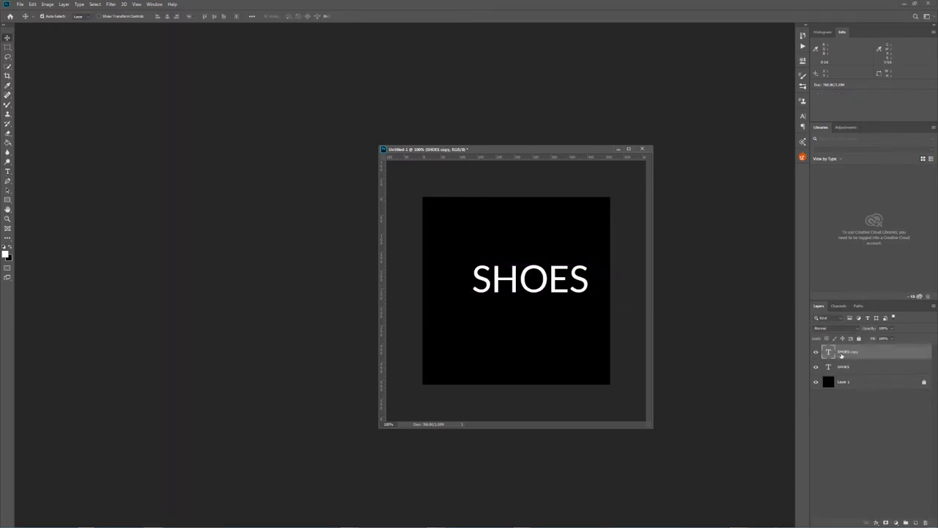
{"action": "type", "text": "FOR"}
{"action": "double_click", "coordinate": [536, 279]}
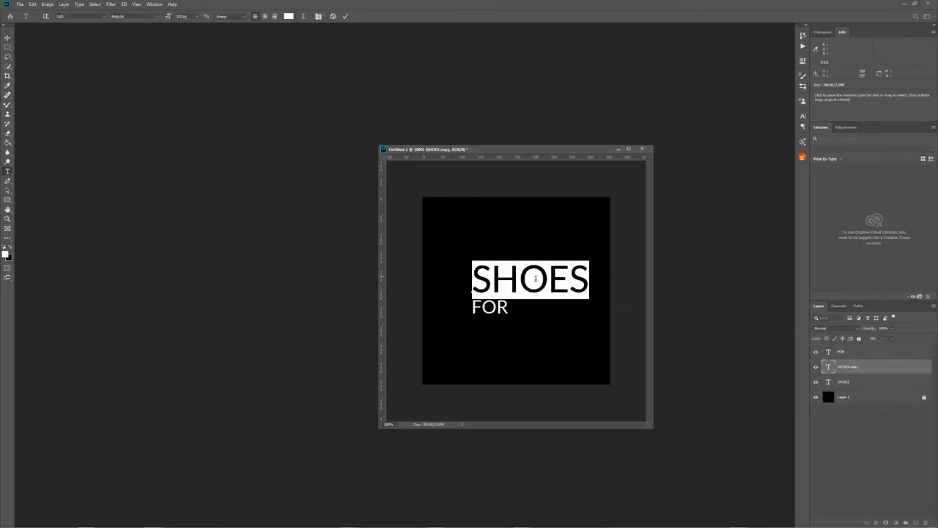
{"action": "type", "text": "ME"}
{"action": "key", "text": "ctrl+a"}
{"action": "type", "text": "YOU"}
Place YOU and FOR beneath SHOES, enlarge FOR slightly, and add a guide at 125 px.
{"action": "left_click_drag", "start_coordinate": [579, 339], "coordinate": [577, 334], "text": "ctrl"}
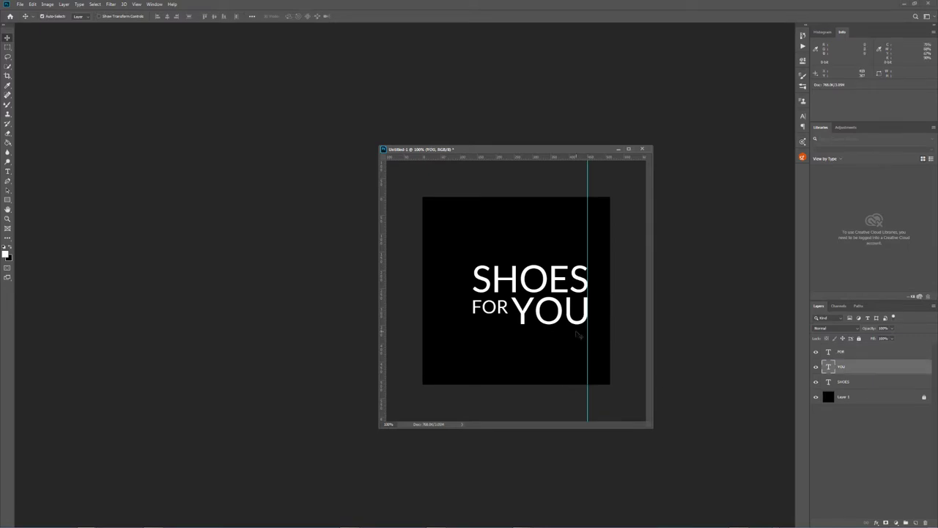
{"action": "left_click_drag", "start_coordinate": [506, 314], "coordinate": [509, 317], "text": "ctrl"}
{"action": "double_click", "coordinate": [490, 315]}
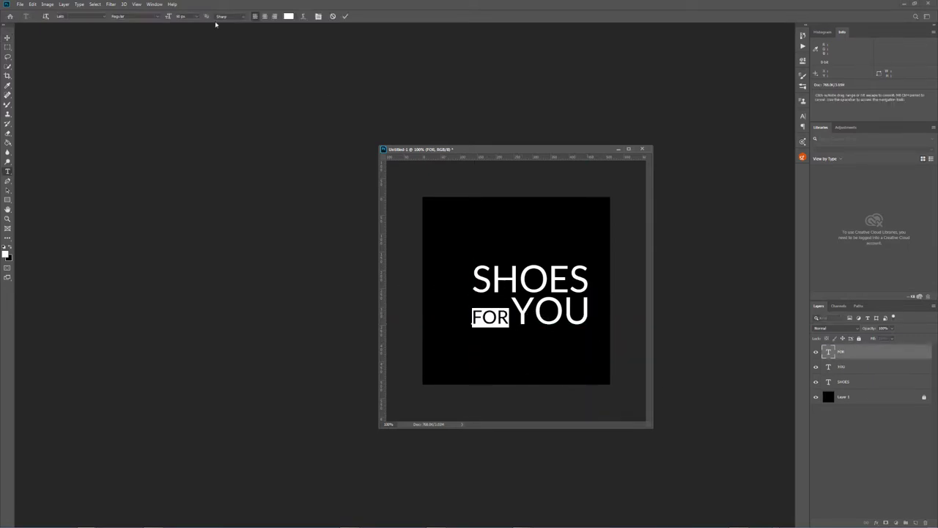
{"action": "key", "text": "ctrl+shift+period"}
{"action": "key", "text": "ctrl+Return"}
{"action": "left_click_drag", "start_coordinate": [382, 308], "coordinate": [472, 307]}
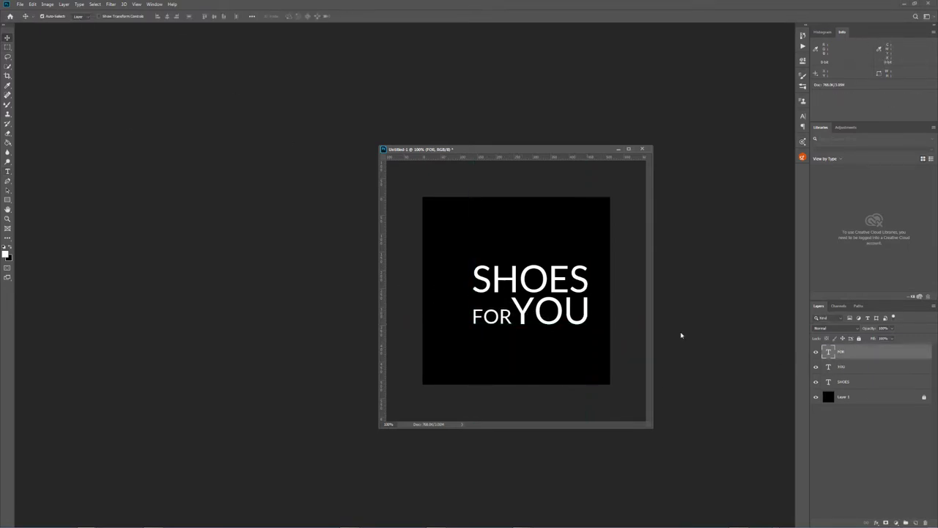
Try a condensed font on FOR, then undo it.
{"action": "double_click", "coordinate": [828, 352]}
{"action": "left_click", "coordinate": [303, 16]}
{"action": "key", "text": "Escape"}
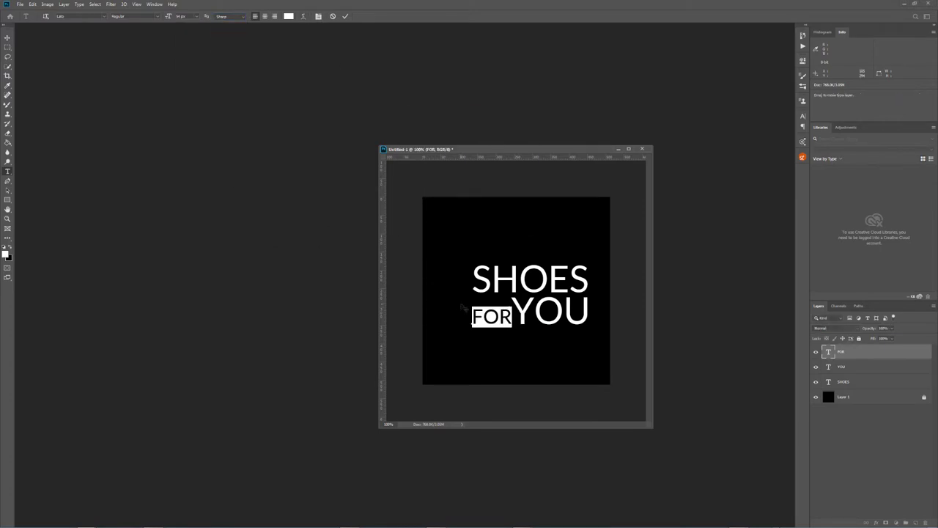
{"action": "left_click", "coordinate": [319, 16]}
{"action": "key", "text": "ctrl+Return"}
{"action": "key", "text": "v"}
{"action": "key", "text": "ctrl+z"}
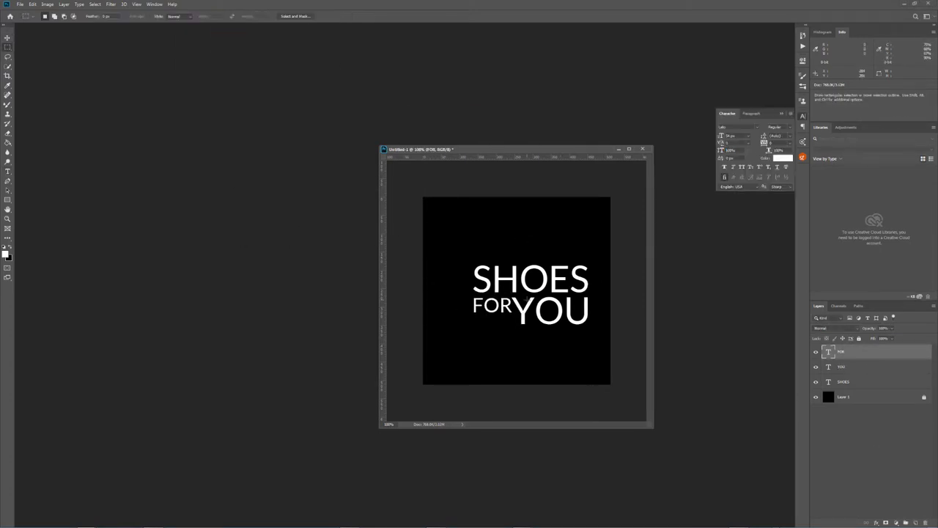
Toggle the guides and start a new text layer beside SHOES.
{"action": "key", "text": "v"}
{"action": "key", "text": "ctrl+semicolon"}
{"action": "key", "text": "3"}
{"action": "key", "text": "ctrl+semicolon"}
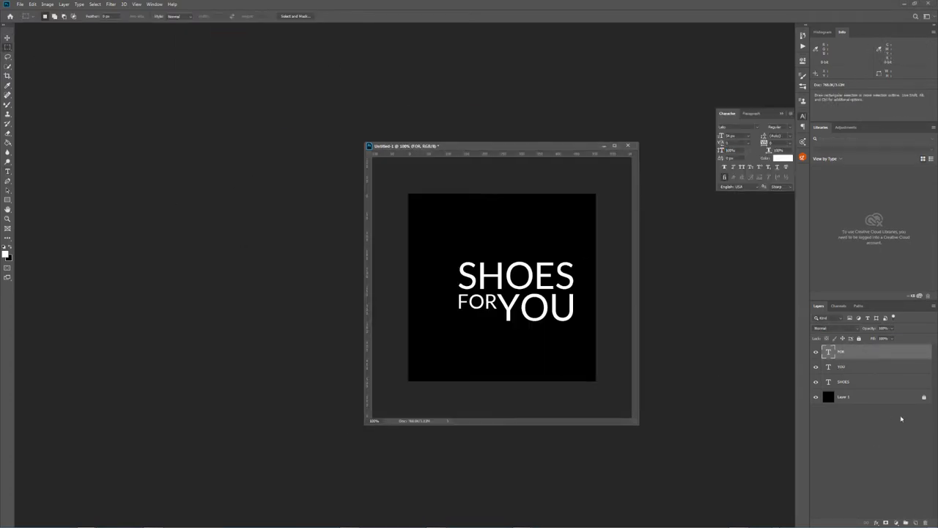
{"action": "key", "text": "t"}
{"action": "left_click", "coordinate": [581, 268]}
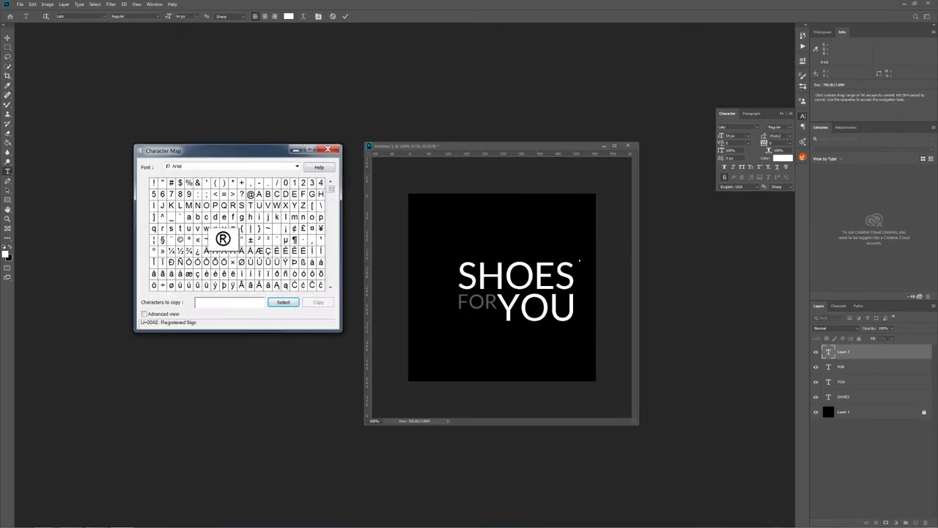
Insert a ® sign after SHOES via Character Map.
{"action": "type", "text": "®"}
{"action": "key", "text": "ctrl+Return"}
{"action": "key", "text": "m"}
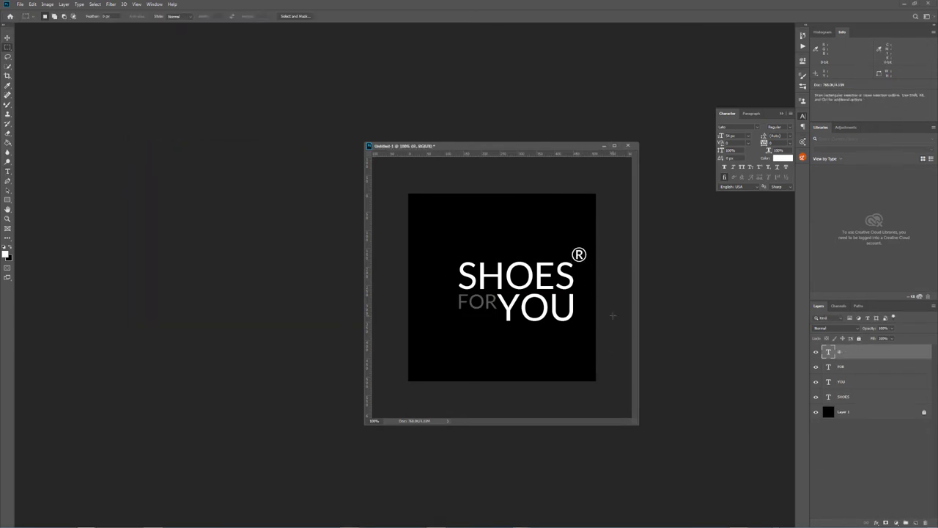
Add a new layer and draw a round tree-circle selection left of the text.
{"action": "key", "text": "ctrl+shift+alt+n"}
{"action": "left_click", "coordinate": [7, 38]}
{"action": "left_click", "coordinate": [368, 269]}
{"action": "key", "text": "Return"}
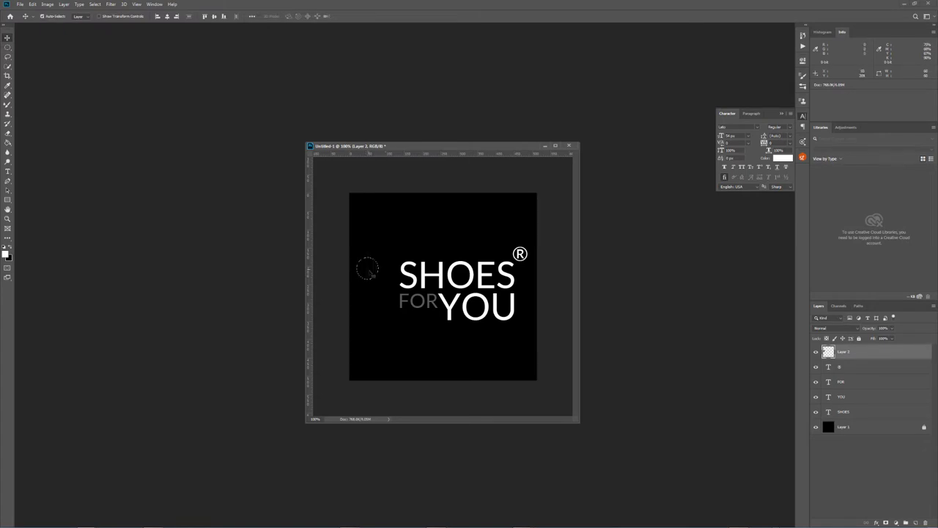
{"action": "key", "text": "ctrl+semicolon"}
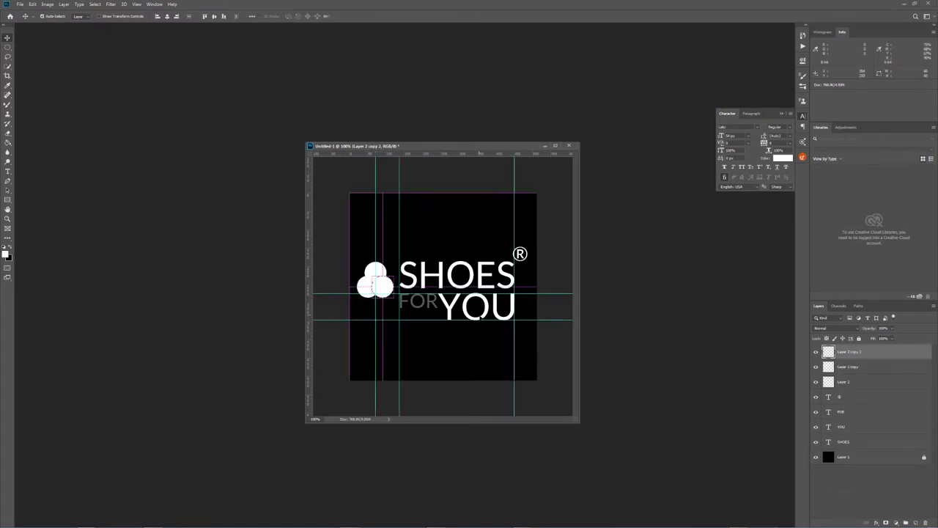
{"action": "key", "text": "ctrl+semicolon"}
Draw the tree trunk as a white-filled rectangle on a new layer below the circles.
{"action": "key", "text": "ctrl+shift+alt+n"}
{"action": "key", "text": "m"}
{"action": "left_click_drag", "start_coordinate": [372, 291], "coordinate": [379, 319]}
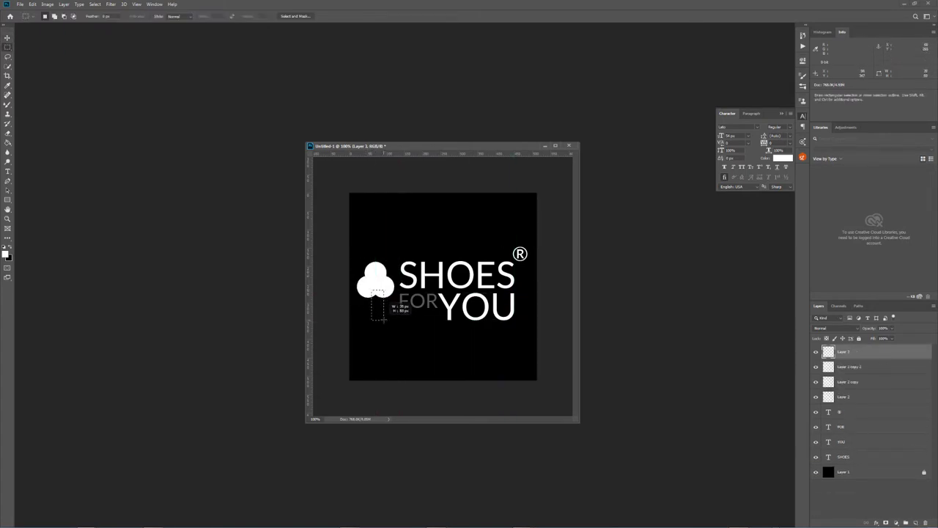
{"action": "key", "text": "alt+BackSpace"}
{"action": "key", "text": "ctrl+semicolon"}
{"action": "key", "text": "v"}
{"action": "left_click", "coordinate": [33, 4]}
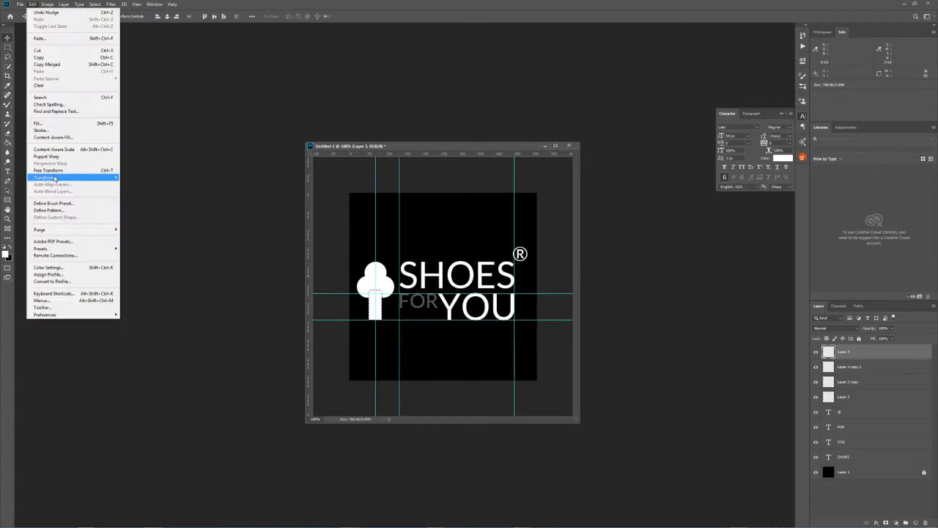
{"action": "key", "text": "Escape"}
{"action": "key", "text": "ctrl+d"}
Fill the top tree circle with grey and move it behind the other circles.
{"action": "key", "text": "m"}
{"action": "left_click", "coordinate": [848, 381]}
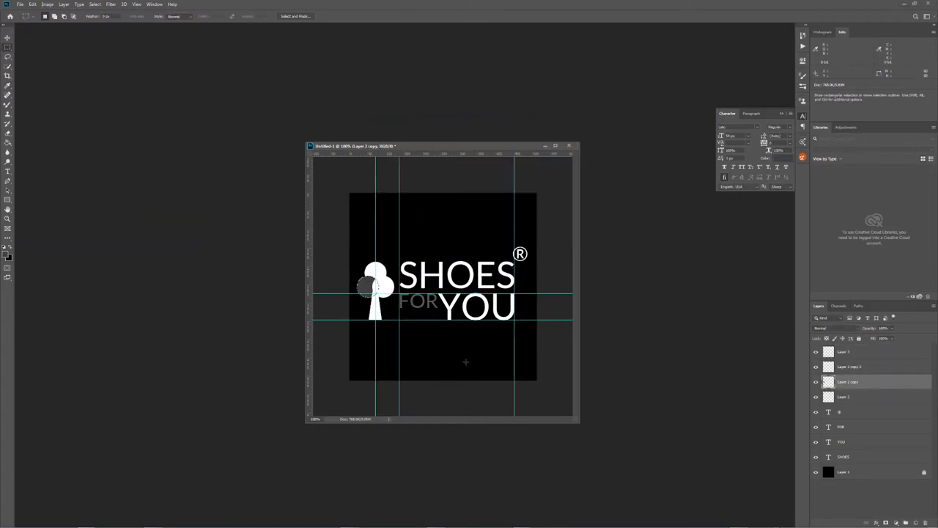
{"action": "left_click", "coordinate": [843, 351]}
{"action": "key", "text": "alt+BackSpace"}
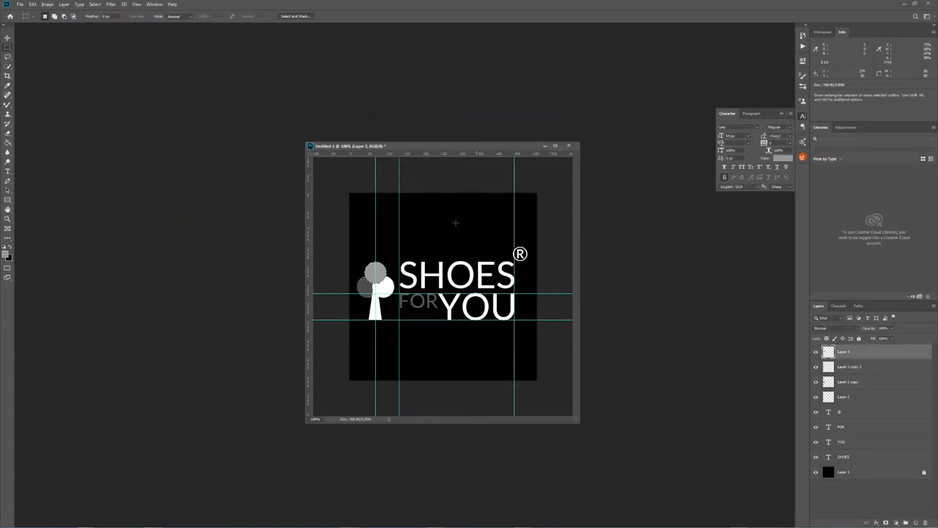
{"action": "left_click_drag", "start_coordinate": [829, 354], "coordinate": [858, 388]}
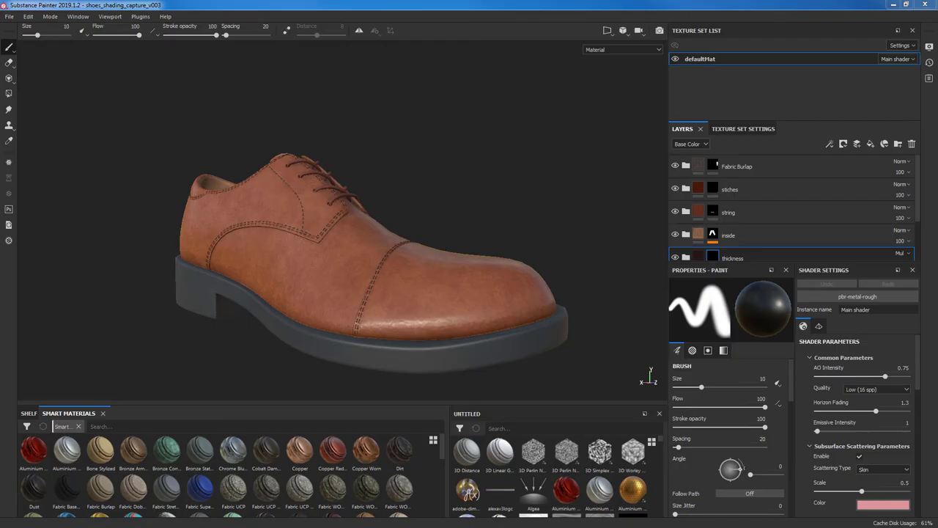
Orbit to the shoe opening and select the Fabric Burlap layer.
{"action": "left_click_drag", "start_coordinate": [597, 207], "coordinate": [558, 226], "text": "alt"}
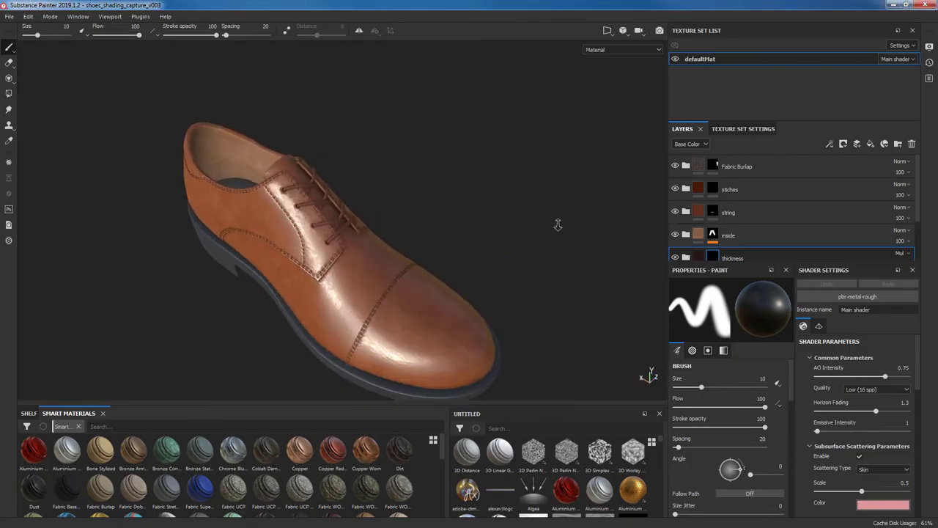
{"action": "mouse_move", "coordinate": [490, 238]}
{"action": "left_mouse_down", "text": "alt"}
{"action": "mouse_move", "coordinate": [542, 277]}
{"action": "mouse_move", "coordinate": [516, 256]}
{"action": "mouse_move", "coordinate": [492, 262]}
{"action": "mouse_move", "coordinate": [540, 318]}
{"action": "mouse_move", "coordinate": [557, 225]}
{"action": "left_mouse_up", "text": "alt"}
{"action": "right_click_drag", "start_coordinate": [557, 226], "coordinate": [640, 274], "text": "alt"}
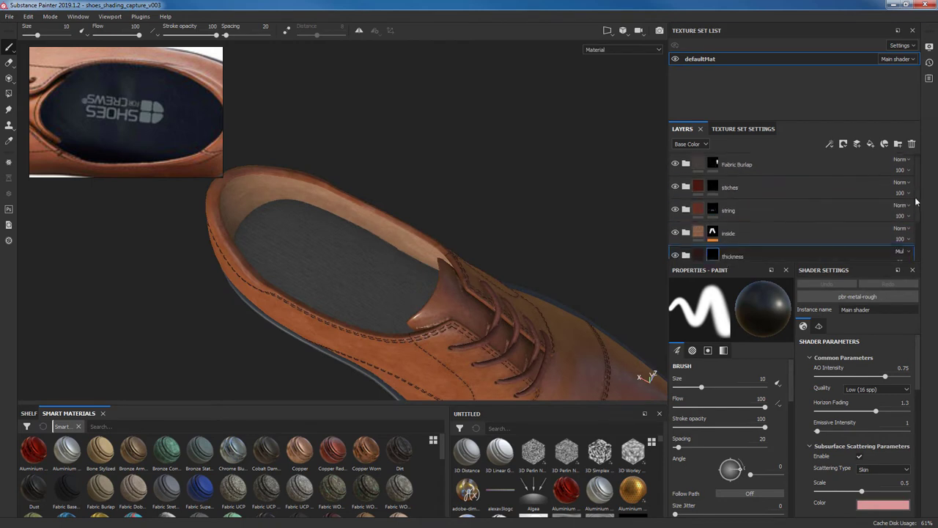
{"action": "left_click", "coordinate": [744, 176]}
{"action": "mouse_move", "coordinate": [561, 289]}
{"action": "left_mouse_down", "text": "alt"}
{"action": "mouse_move", "coordinate": [580, 255]}
{"action": "mouse_move", "coordinate": [481, 392]}
{"action": "left_mouse_up", "text": "alt"}
Filter smart materials to Plastic - rubber and drop Plastic Rubber on top of the stack.
{"action": "left_click", "coordinate": [27, 426]}
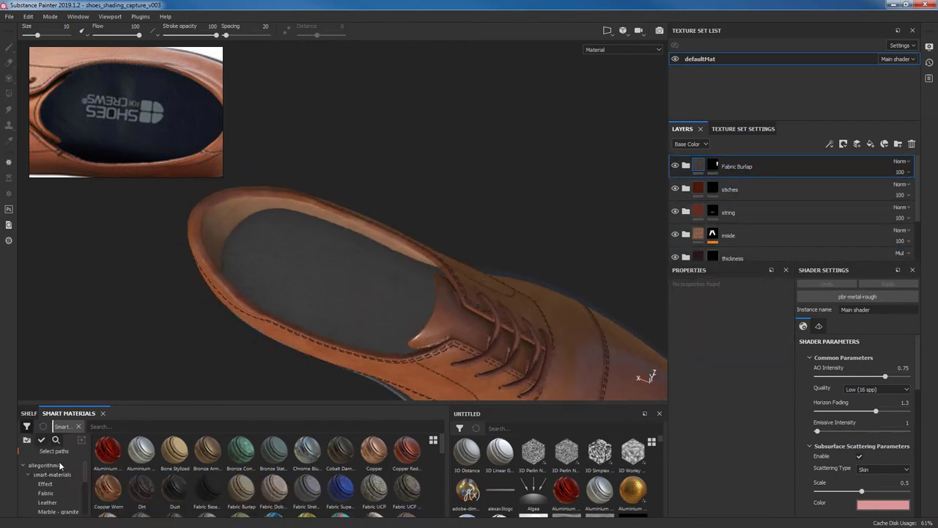
{"action": "scroll", "coordinate": [86, 477], "scroll_direction": "down", "scroll_amount": 2}
{"action": "left_click", "coordinate": [83, 484]}
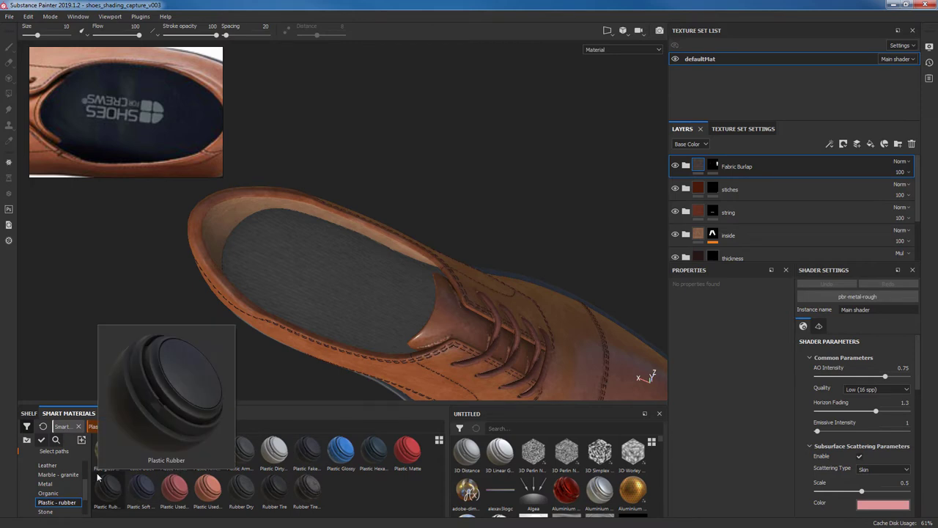
{"action": "mouse_move", "coordinate": [373, 449]}
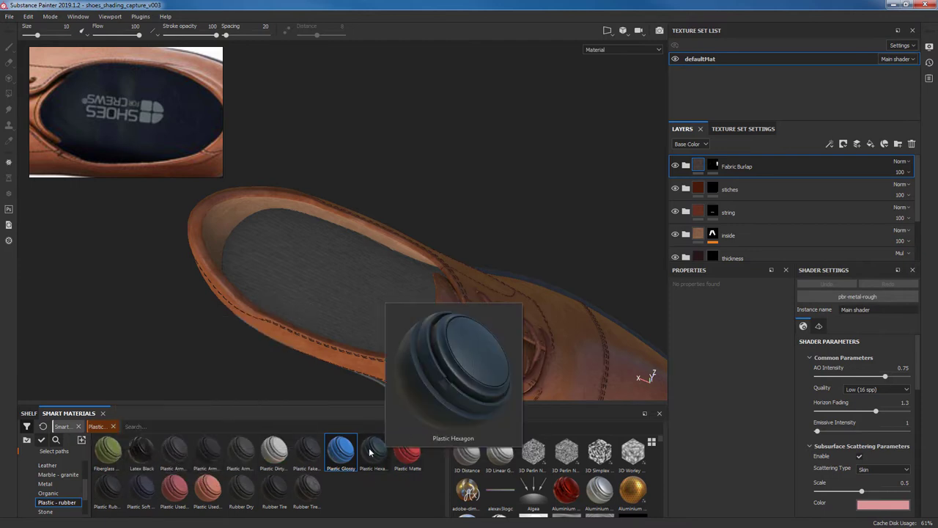
{"action": "left_click", "coordinate": [109, 490]}
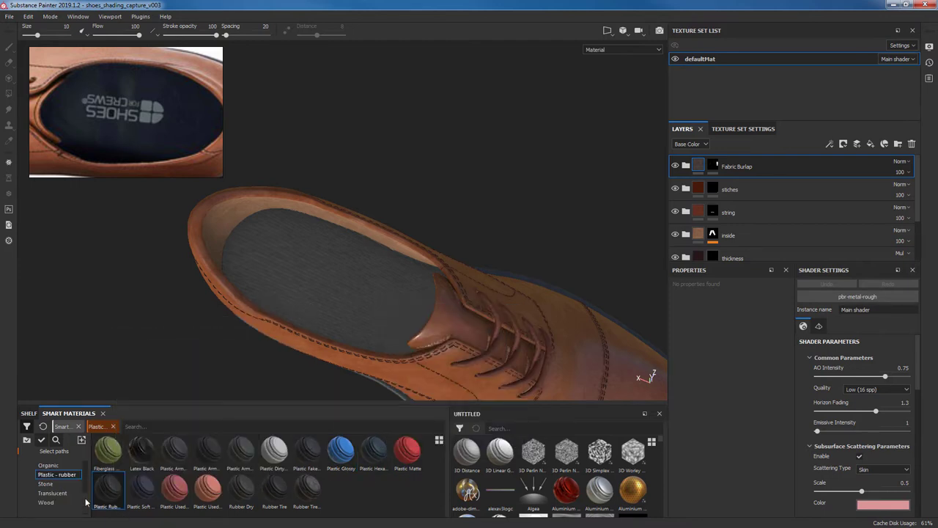
{"action": "left_click_drag", "start_coordinate": [747, 163], "coordinate": [745, 165]}
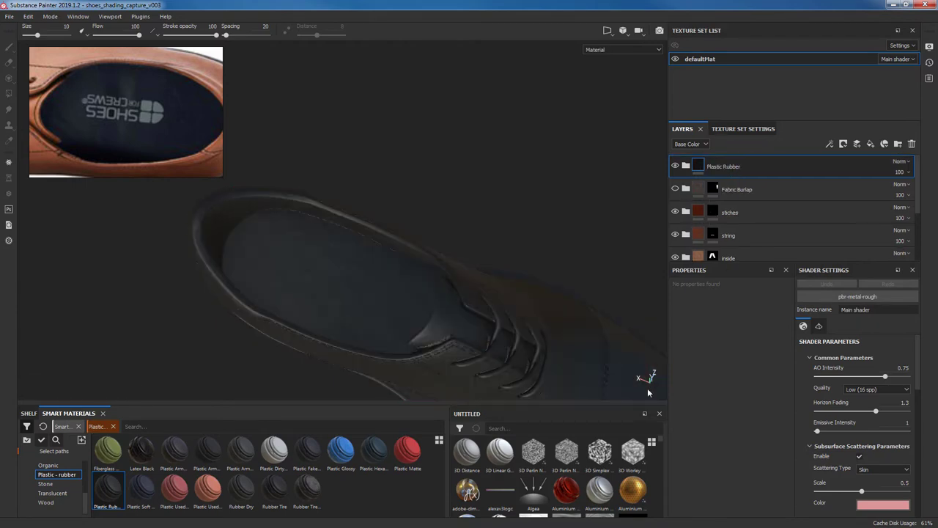
Give Plastic Rubber a black mask, paste the insole mask into it, and inspect the insole.
{"action": "left_click", "coordinate": [712, 188]}
{"action": "right_click", "coordinate": [711, 190]}
{"action": "left_click", "coordinate": [704, 166]}
{"action": "right_click", "coordinate": [704, 167]}
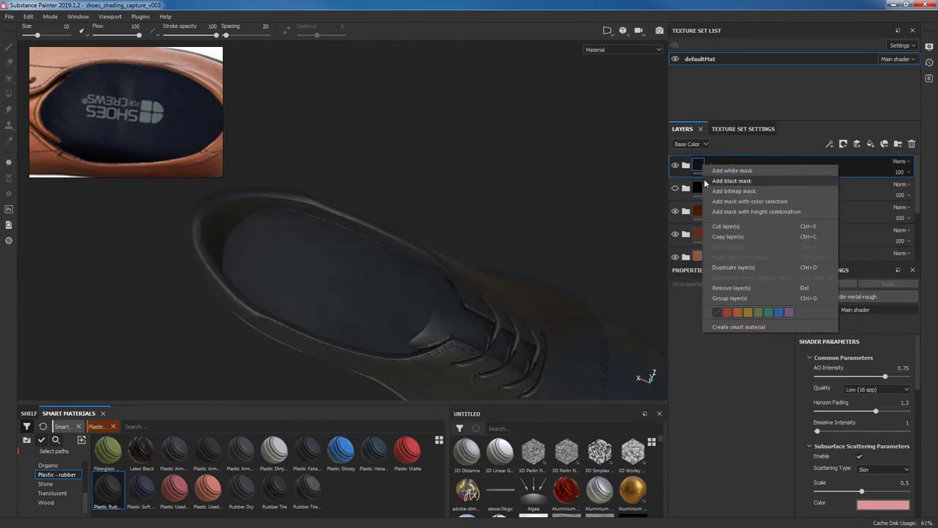
{"action": "left_click", "coordinate": [732, 181]}
{"action": "right_click", "coordinate": [712, 166]}
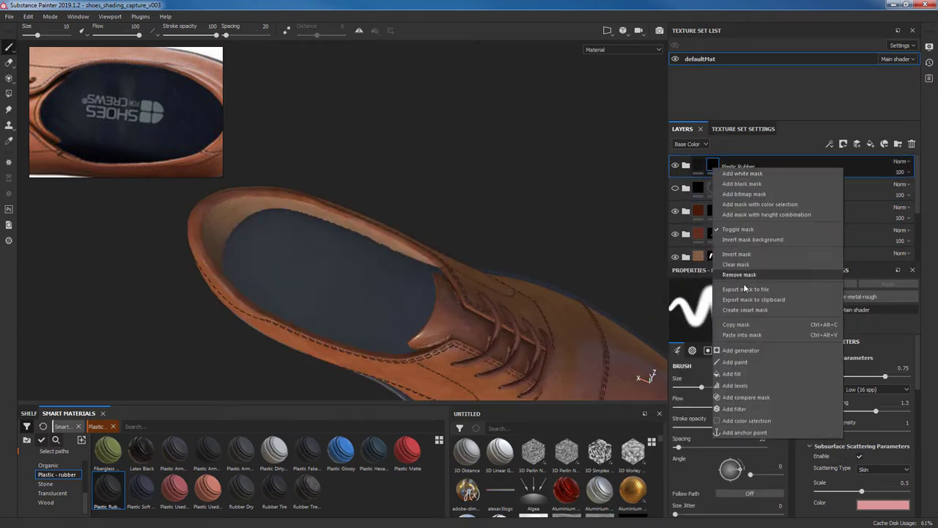
{"action": "left_click", "coordinate": [746, 335]}
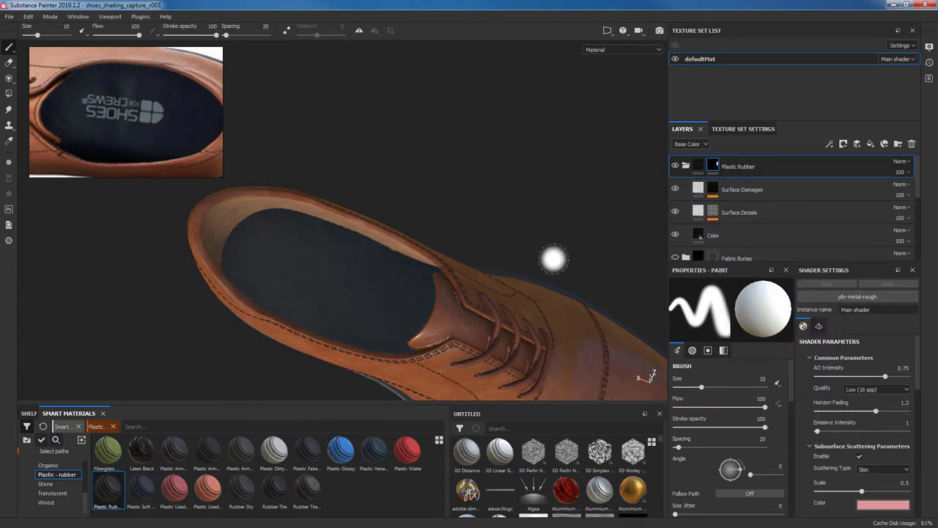
{"action": "right_click_drag", "start_coordinate": [554, 258], "coordinate": [370, 275], "text": "shift"}
{"action": "right_click_drag", "start_coordinate": [499, 210], "coordinate": [565, 210], "text": "shift"}
{"action": "left_click_drag", "start_coordinate": [566, 210], "coordinate": [358, 252], "text": "alt"}
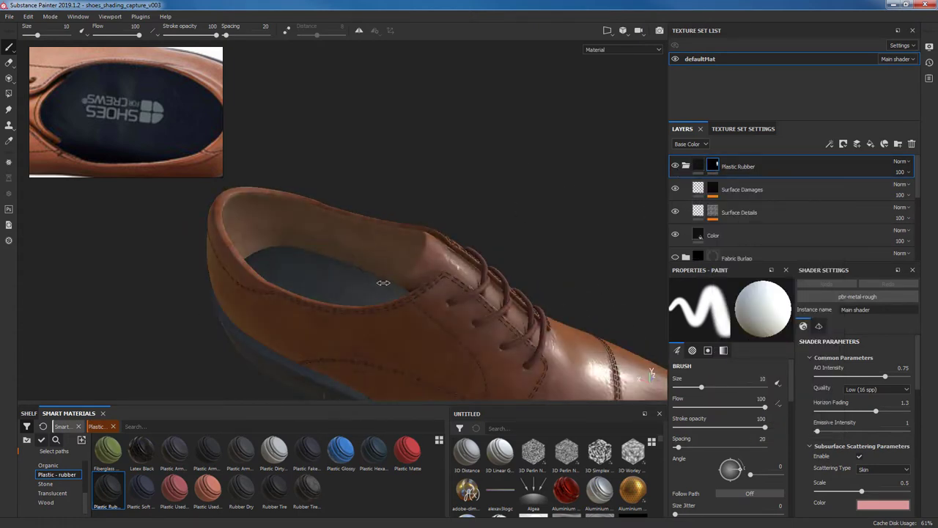
{"action": "right_click_drag", "start_coordinate": [358, 251], "coordinate": [579, 264], "text": "shift"}
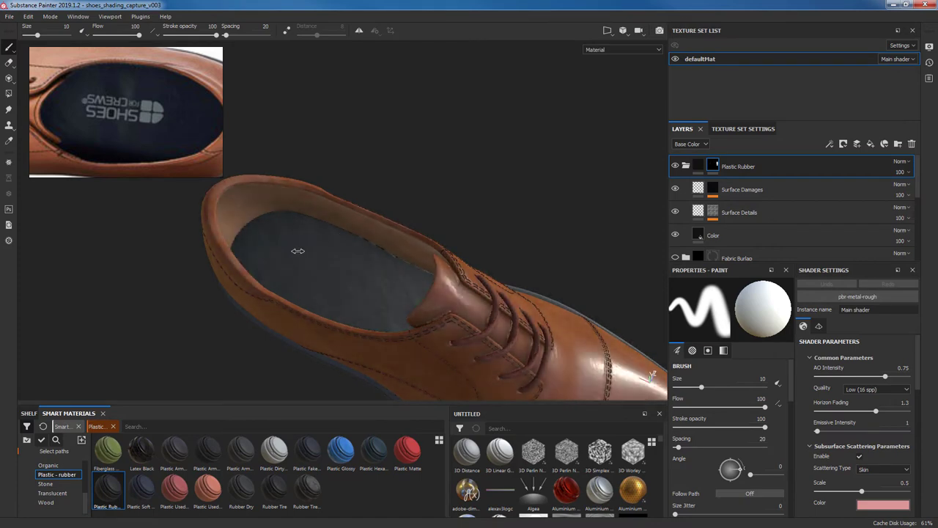
{"action": "mouse_move", "coordinate": [578, 264]}
{"action": "left_mouse_down", "text": "alt"}
{"action": "mouse_move", "coordinate": [544, 268]}
{"action": "mouse_move", "coordinate": [356, 220]}
{"action": "left_mouse_up", "text": "alt"}
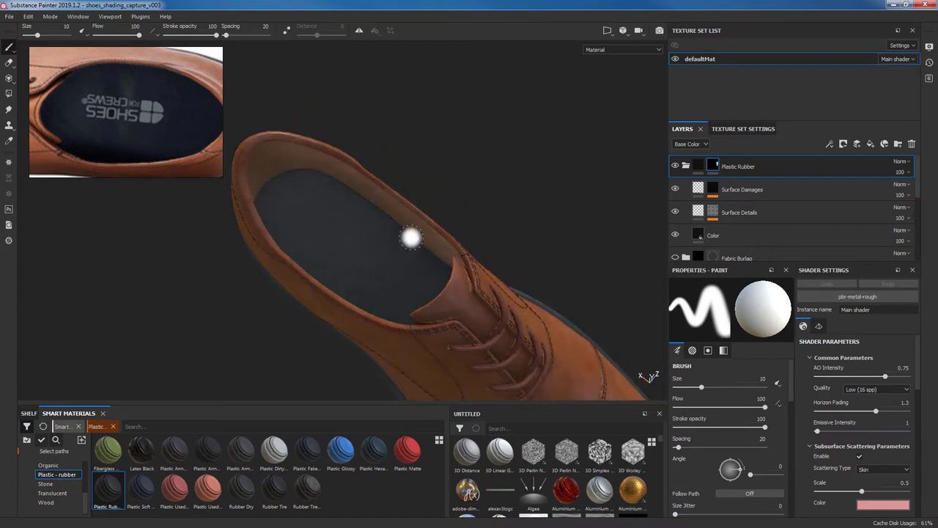
Hide the Surface Damages and Surface Details layers in the Plastic Rubber folder.
{"action": "left_click", "coordinate": [698, 166]}
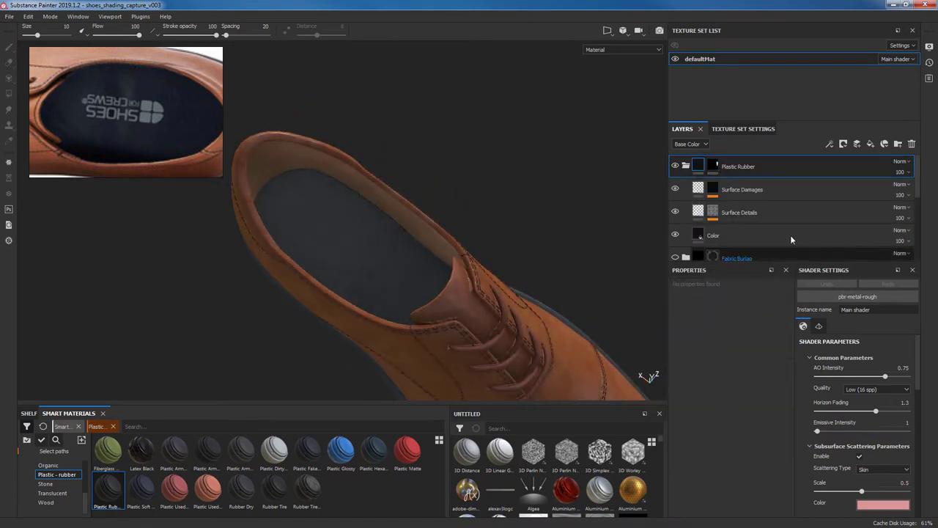
{"action": "scroll", "coordinate": [919, 199], "scroll_direction": "down", "scroll_amount": 1}
{"action": "scroll", "coordinate": [920, 199], "scroll_direction": "up", "scroll_amount": 1}
{"action": "left_click", "coordinate": [676, 185]}
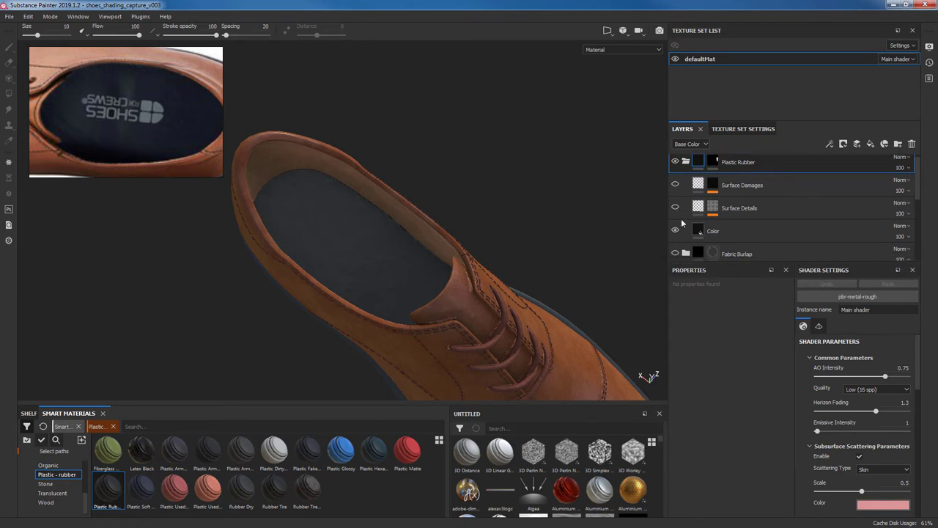
{"action": "left_click", "coordinate": [675, 208]}
{"action": "left_click", "coordinate": [676, 234]}
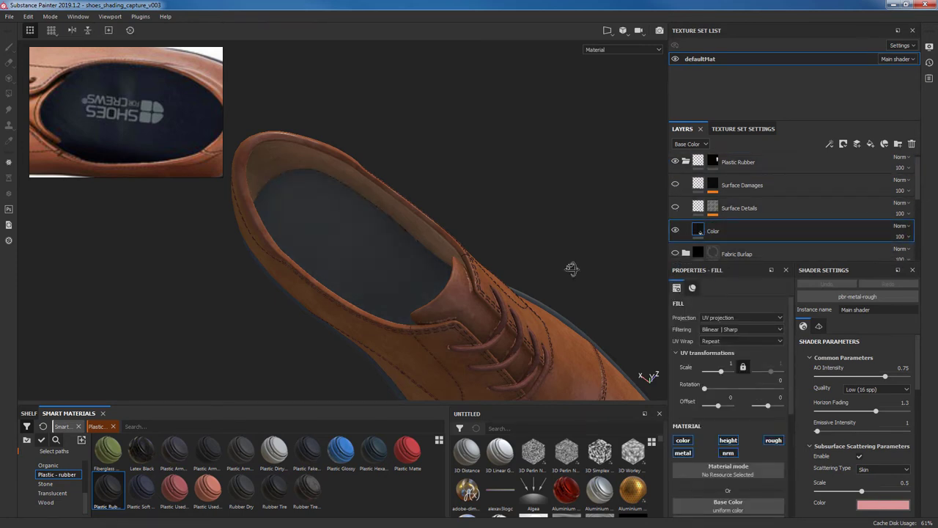
Set the Color fill's base colour to near-black navy and its roughness to 0.4879.
{"action": "mouse_move", "coordinate": [570, 266]}
{"action": "left_mouse_down", "text": "alt"}
{"action": "mouse_move", "coordinate": [356, 237]}
{"action": "mouse_move", "coordinate": [356, 262]}
{"action": "mouse_move", "coordinate": [397, 245]}
{"action": "left_mouse_up", "text": "alt"}
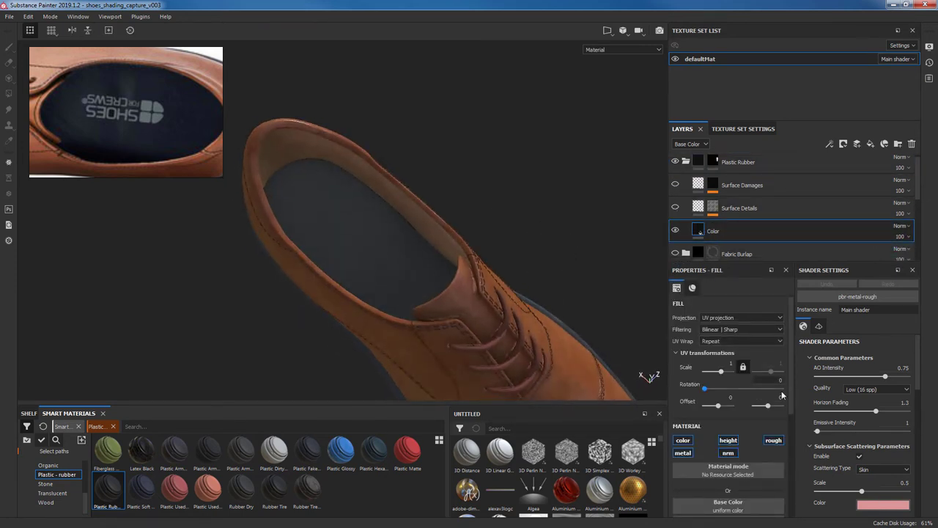
{"action": "scroll", "coordinate": [713, 466], "scroll_direction": "down", "scroll_amount": 2}
{"action": "scroll", "coordinate": [712, 466], "scroll_direction": "down", "scroll_amount": 2}
{"action": "scroll", "coordinate": [712, 465], "scroll_direction": "down", "scroll_amount": 2}
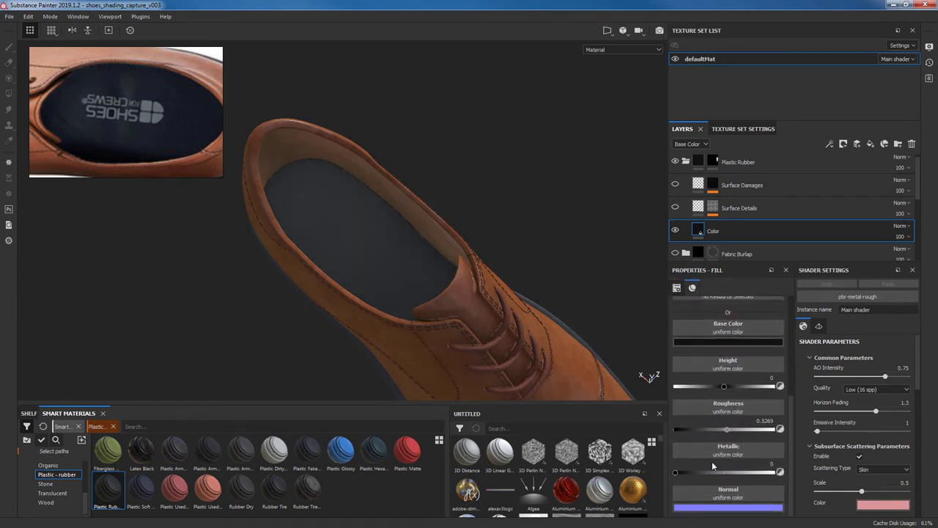
{"action": "mouse_move", "coordinate": [793, 389]}
{"action": "left_mouse_down"}
{"action": "mouse_move", "coordinate": [783, 308]}
{"action": "mouse_move", "coordinate": [793, 400]}
{"action": "left_mouse_up"}
{"action": "left_click", "coordinate": [728, 341]}
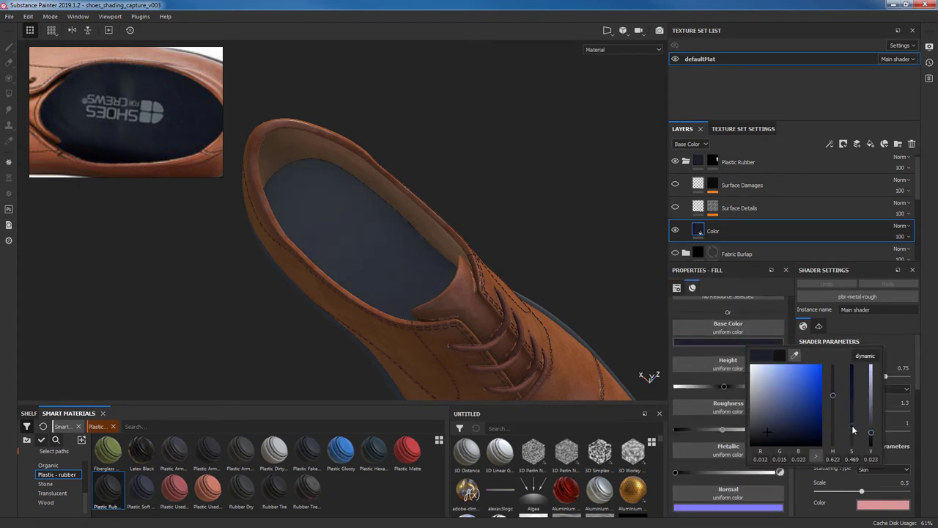
{"action": "left_click", "coordinate": [694, 399]}
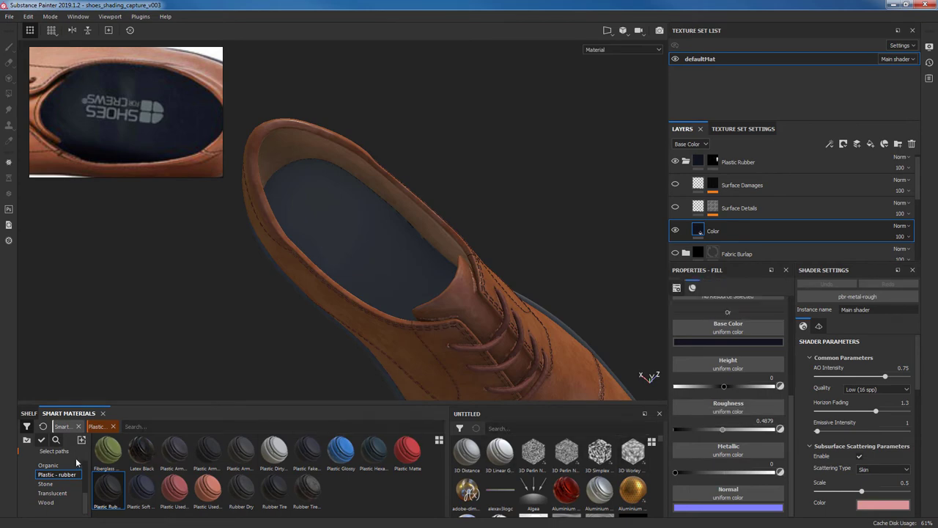
{"action": "scroll", "coordinate": [81, 466], "scroll_direction": "up", "scroll_amount": 3}
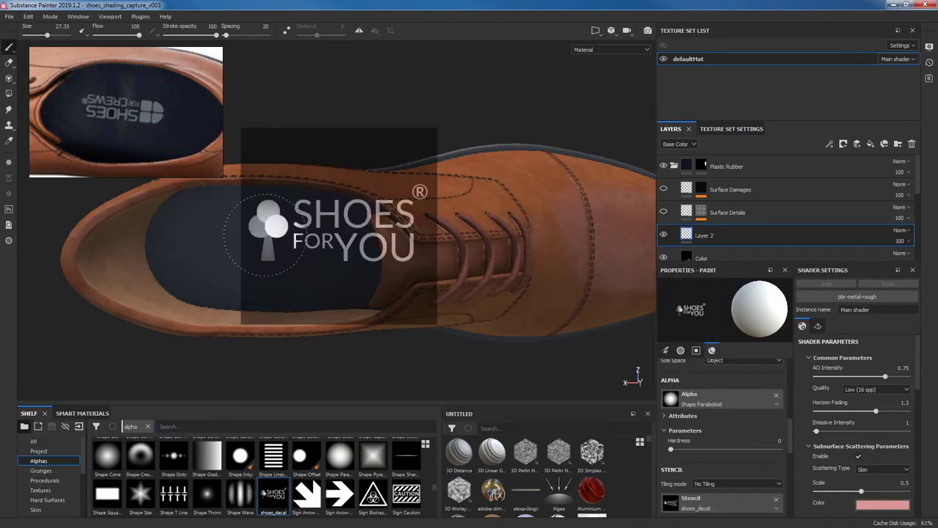
Move the SHOES FOR YOU stencil over the insole and set stencil display opacity to 7.
{"action": "key", "text": "s"}
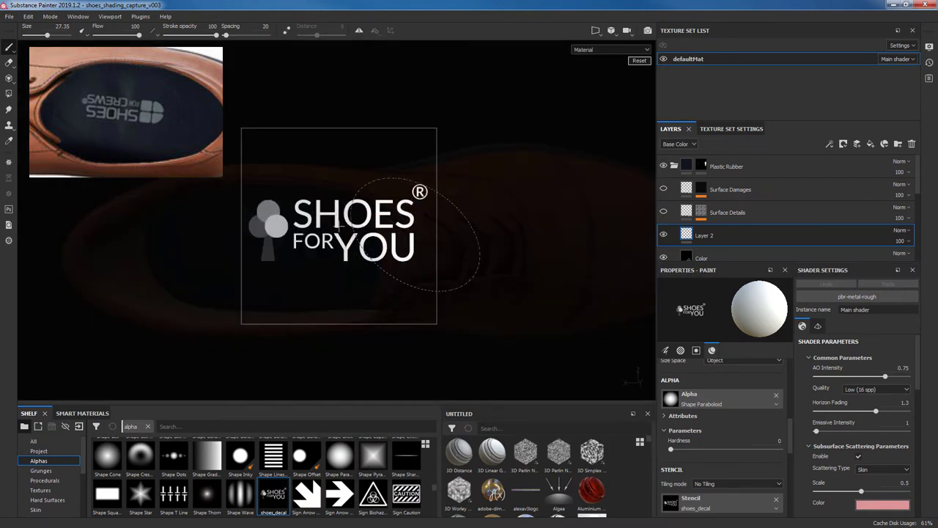
{"action": "middle_click_drag", "start_coordinate": [339, 225], "coordinate": [236, 251]}
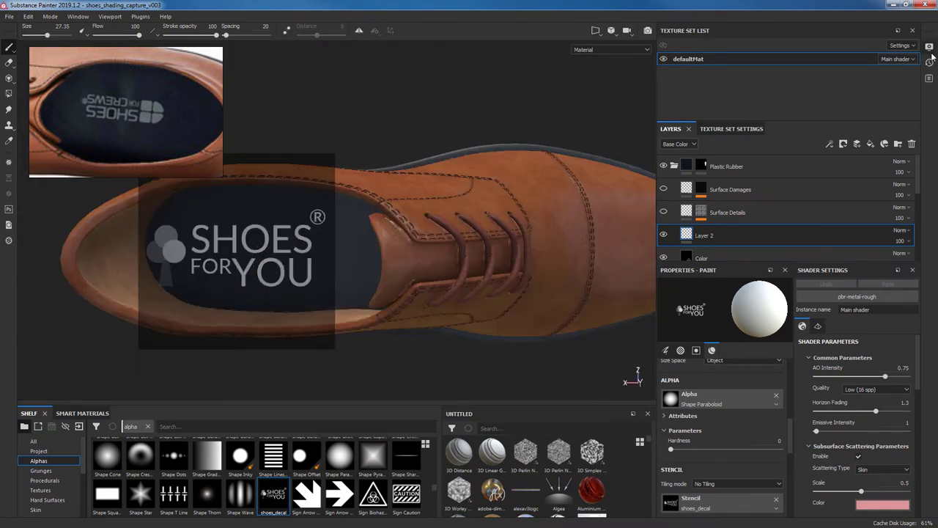
{"action": "left_click", "coordinate": [929, 46]}
{"action": "scroll", "coordinate": [835, 122], "scroll_direction": "down", "scroll_amount": 3}
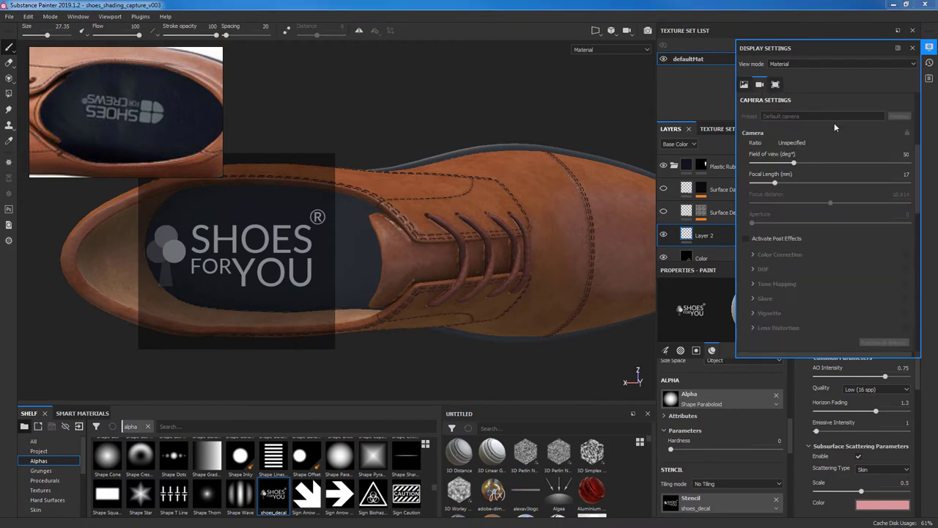
{"action": "scroll", "coordinate": [839, 193], "scroll_direction": "down", "scroll_amount": 3}
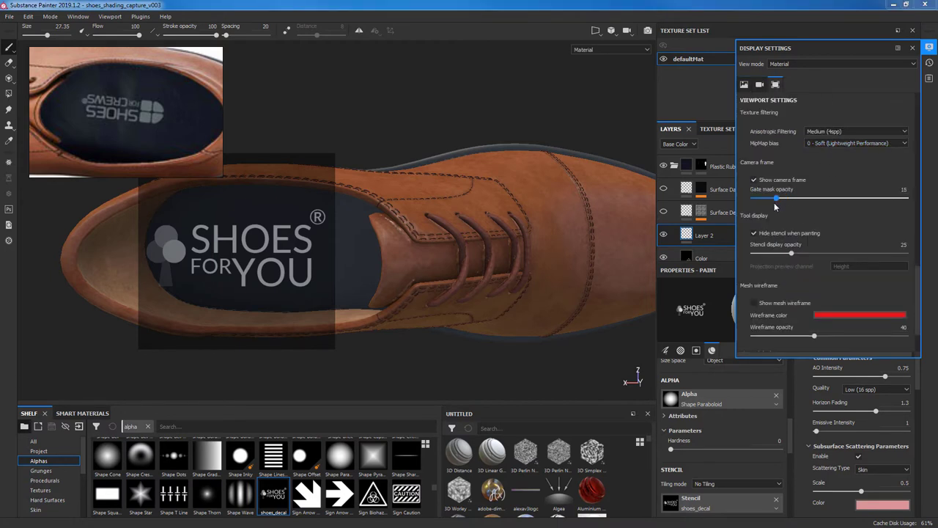
{"action": "left_click_drag", "start_coordinate": [791, 253], "coordinate": [764, 254]}
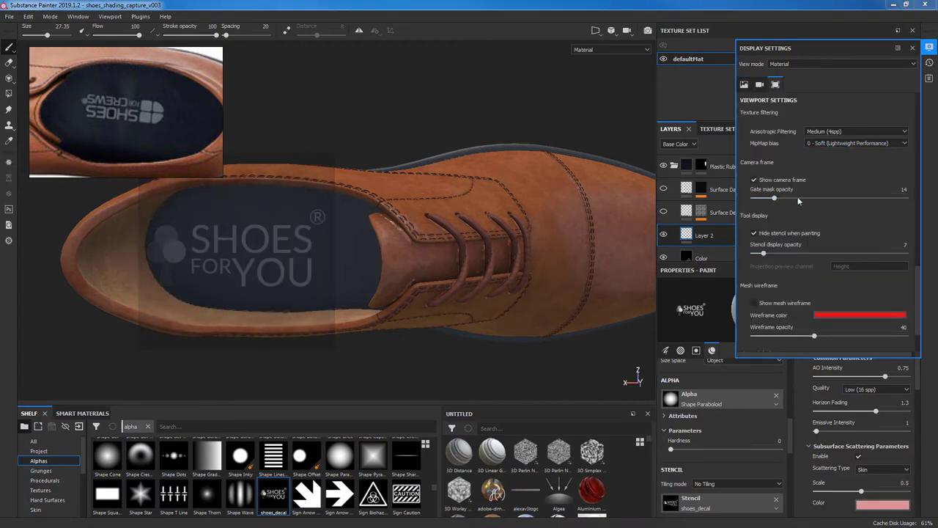
{"action": "left_click", "coordinate": [929, 46]}
{"action": "key", "text": "s"}
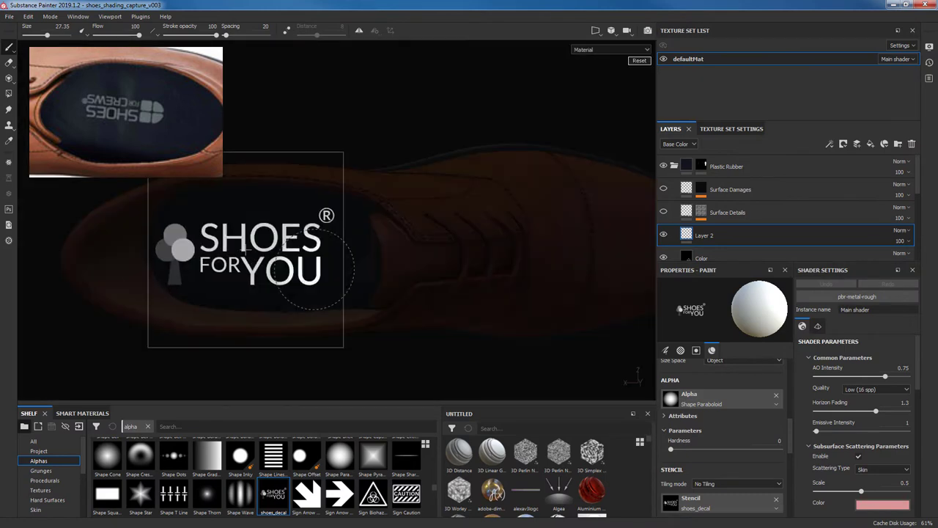
Shrink and reposition the logo stencil on the insole, then review the logo from above.
{"action": "key", "text": "s"}
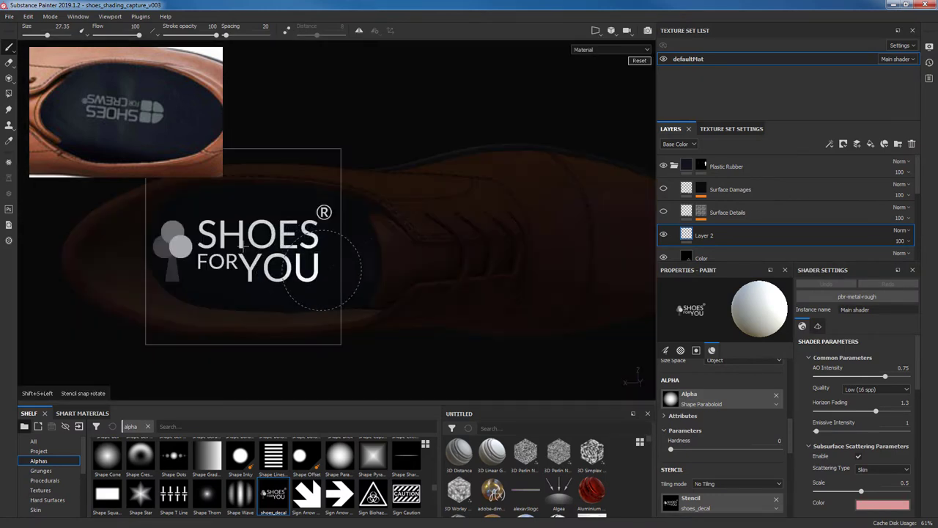
{"action": "right_click_drag", "start_coordinate": [286, 253], "coordinate": [319, 301]}
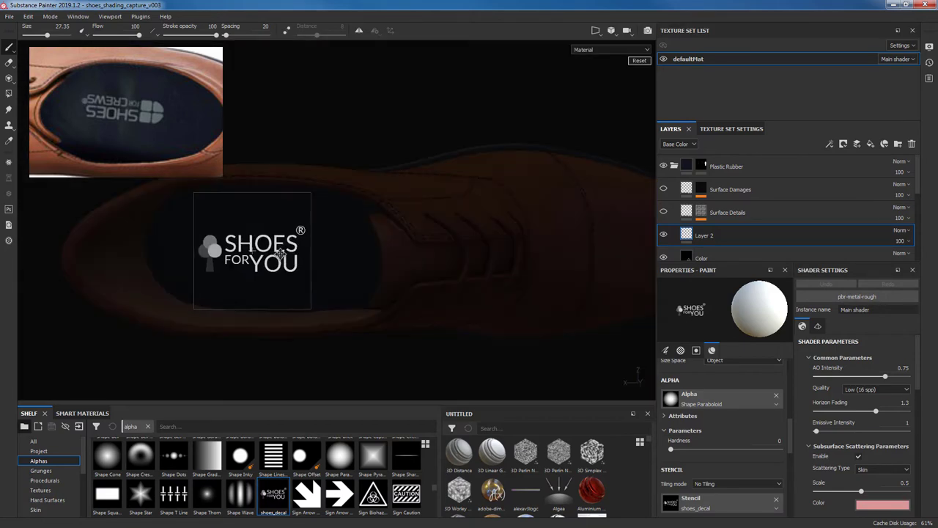
{"action": "right_click_drag", "start_coordinate": [322, 344], "coordinate": [326, 376]}
{"action": "middle_click_drag", "start_coordinate": [326, 375], "coordinate": [291, 365]}
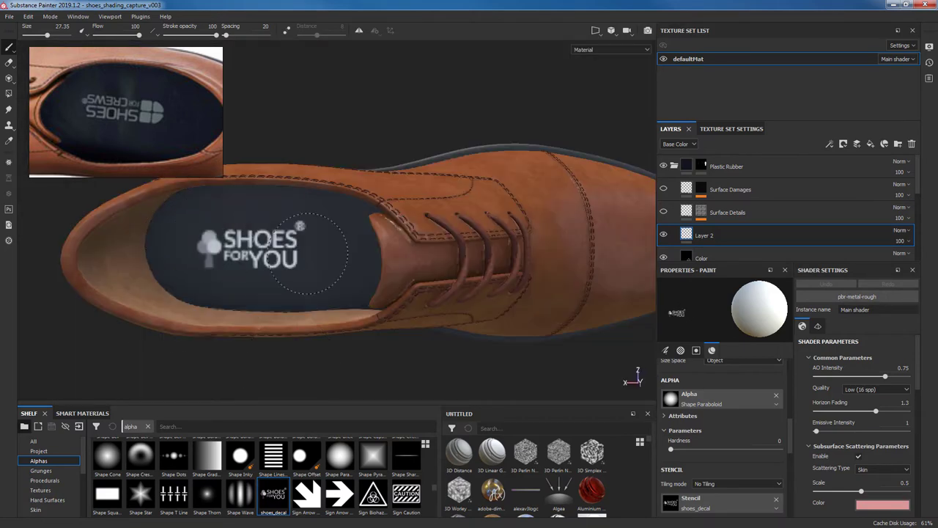
{"action": "right_click_drag", "start_coordinate": [387, 366], "coordinate": [418, 366], "text": "alt"}
{"action": "mouse_move", "coordinate": [418, 366]}
{"action": "left_mouse_down", "text": "alt"}
{"action": "mouse_move", "coordinate": [397, 328]}
{"action": "mouse_move", "coordinate": [494, 313]}
{"action": "mouse_move", "coordinate": [367, 335]}
{"action": "mouse_move", "coordinate": [536, 268]}
{"action": "mouse_move", "coordinate": [513, 283]}
{"action": "mouse_move", "coordinate": [528, 294]}
{"action": "mouse_move", "coordinate": [513, 279]}
{"action": "mouse_move", "coordinate": [540, 265]}
{"action": "mouse_move", "coordinate": [562, 330]}
{"action": "mouse_move", "coordinate": [489, 357]}
{"action": "left_mouse_up", "text": "alt"}
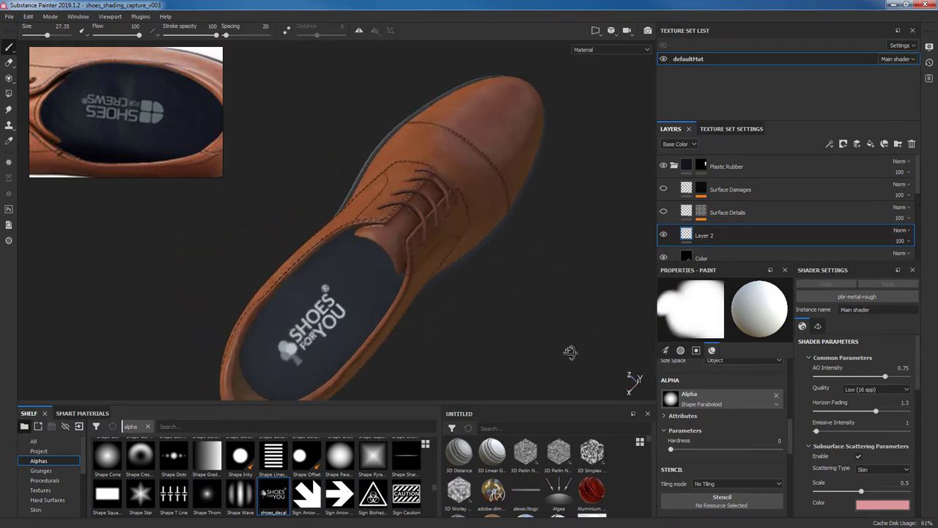
{"action": "scroll", "coordinate": [513, 283], "scroll_direction": "up", "scroll_amount": 3}
{"action": "scroll", "coordinate": [520, 310], "scroll_direction": "down", "scroll_amount": 3}
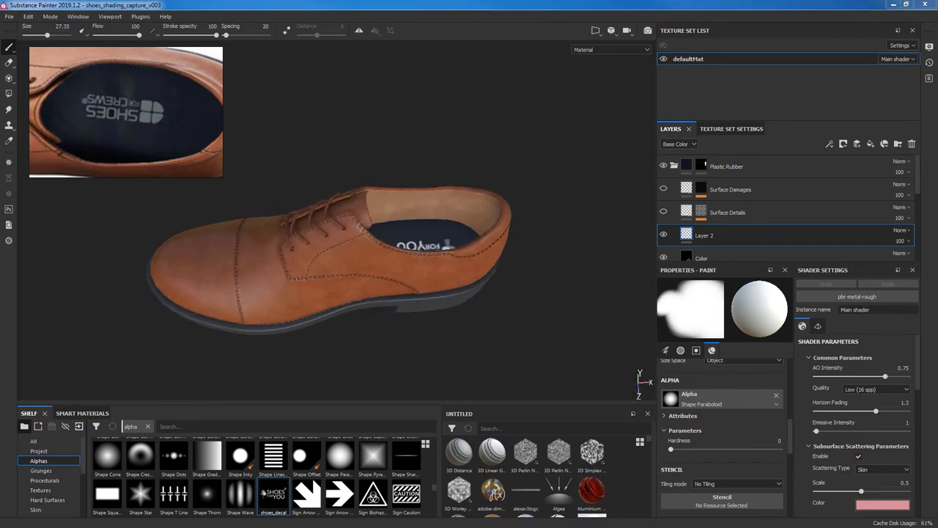
{"action": "mouse_move", "coordinate": [509, 262]}
{"action": "left_mouse_down", "text": "alt"}
{"action": "mouse_move", "coordinate": [542, 338]}
{"action": "mouse_move", "coordinate": [549, 335]}
{"action": "left_mouse_up", "text": "alt"}
Rename Layer 2 to logo and set it to Hard light blending at 51 opacity.
{"action": "scroll", "coordinate": [842, 203], "scroll_direction": "down", "scroll_amount": 2}
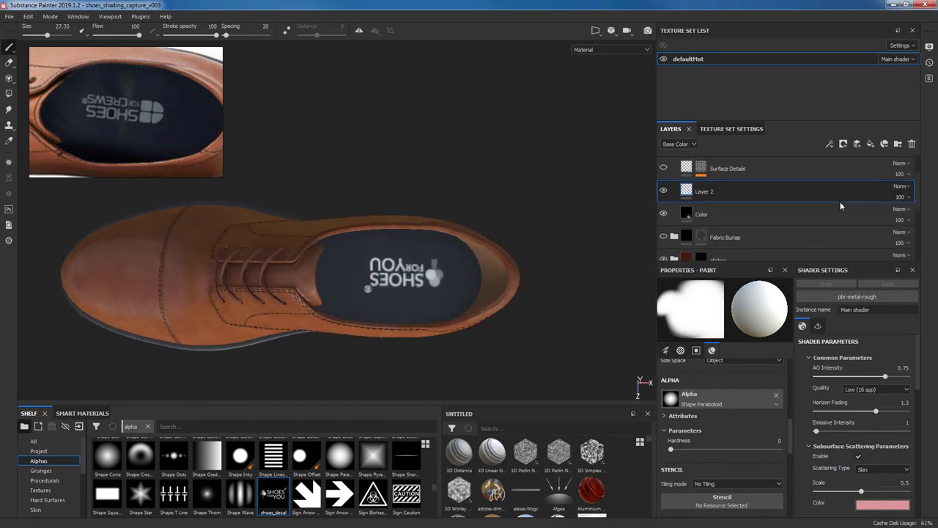
{"action": "double_click", "coordinate": [705, 191]}
{"action": "type", "text": "logo"}
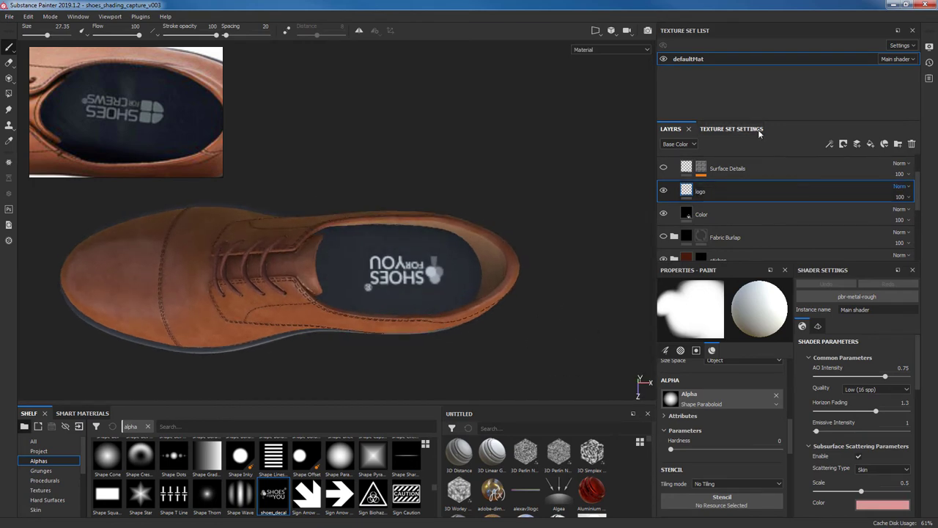
{"action": "right_click_drag", "start_coordinate": [410, 323], "coordinate": [447, 294], "text": "alt"}
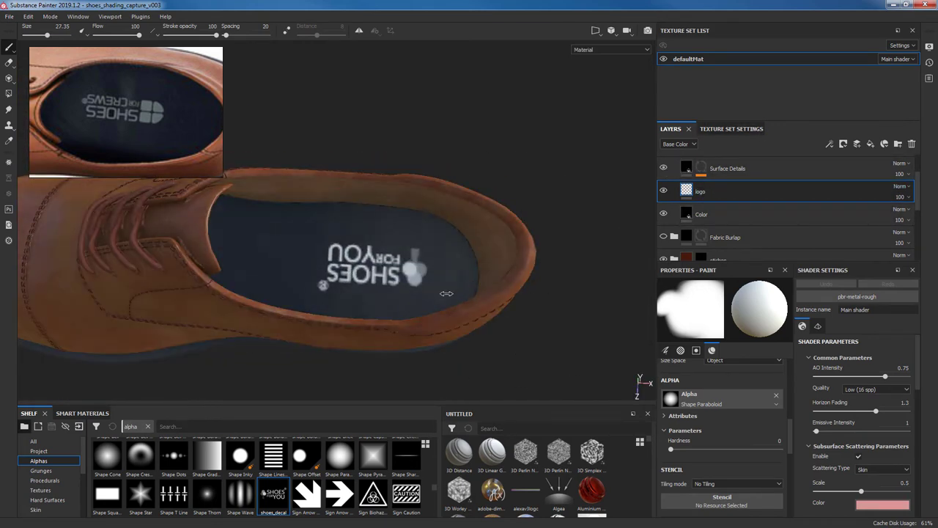
{"action": "left_click", "coordinate": [703, 214]}
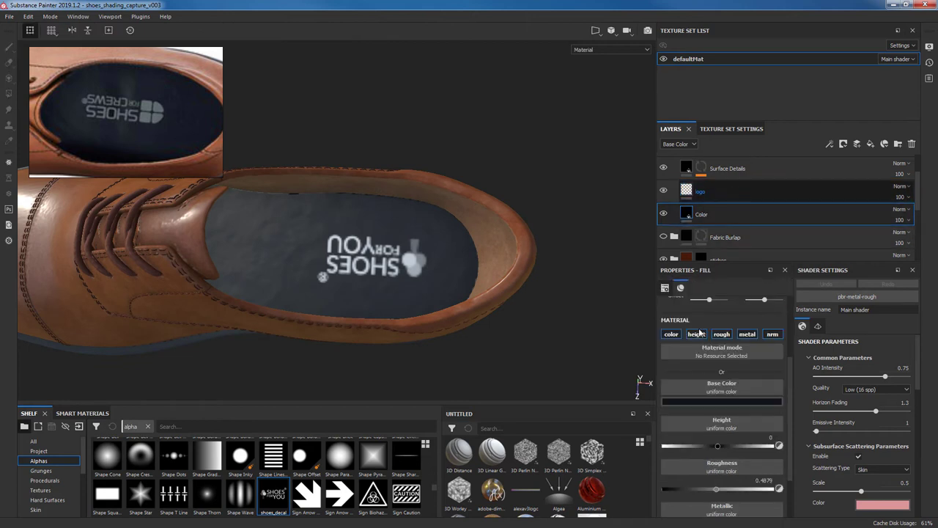
{"action": "left_click", "coordinate": [770, 192]}
{"action": "left_click", "coordinate": [901, 186]}
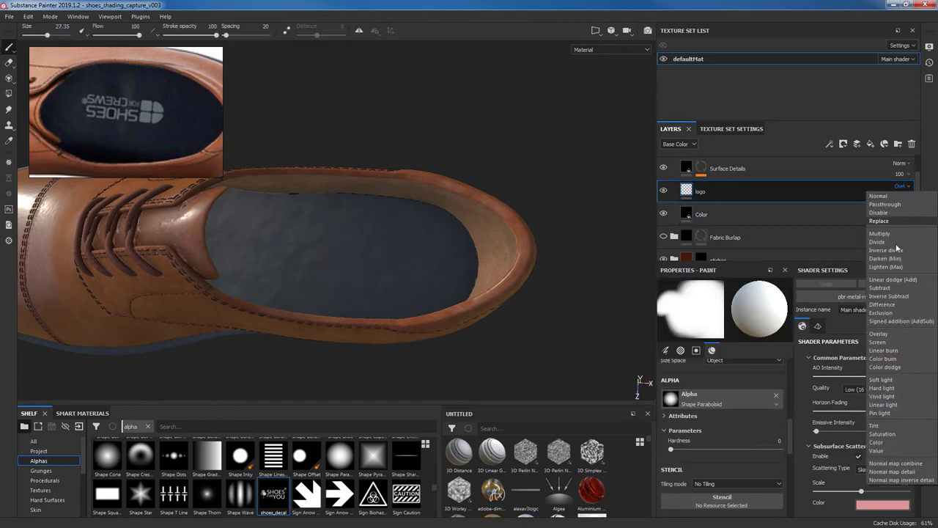
{"action": "left_click", "coordinate": [893, 389]}
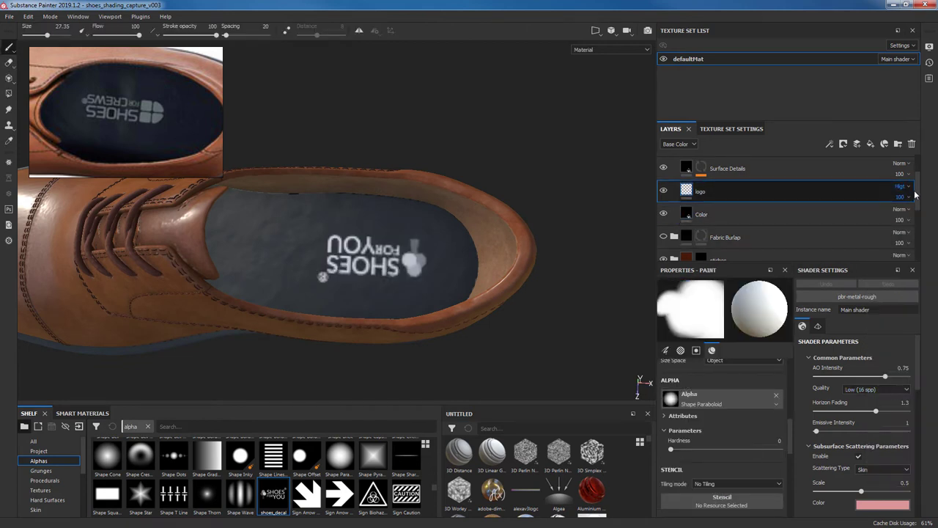
{"action": "left_click_drag", "start_coordinate": [935, 220], "coordinate": [913, 220]}
{"action": "scroll", "coordinate": [922, 192], "scroll_direction": "up", "scroll_amount": 2}
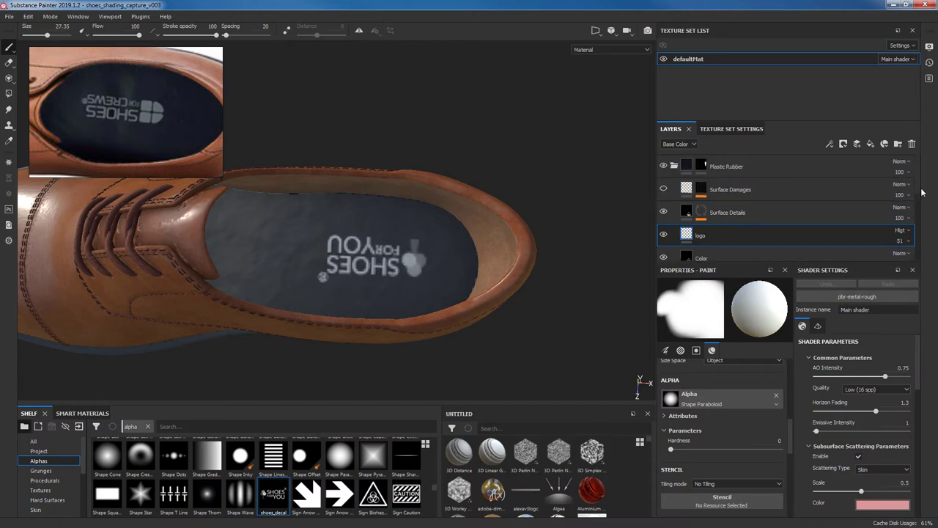
{"action": "left_click", "coordinate": [671, 192]}
Lower the Surface Damages layer's opacity and sink its height slightly.
{"action": "left_click_drag", "start_coordinate": [565, 331], "coordinate": [580, 283], "text": "alt"}
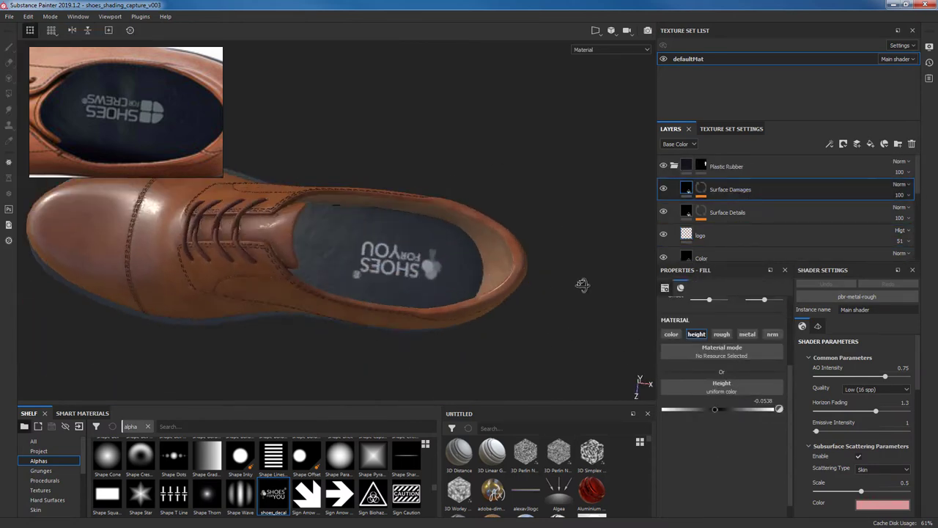
{"action": "mouse_move", "coordinate": [912, 198]}
{"action": "left_mouse_down"}
{"action": "mouse_move", "coordinate": [900, 222]}
{"action": "mouse_move", "coordinate": [912, 223]}
{"action": "mouse_move", "coordinate": [914, 240]}
{"action": "mouse_move", "coordinate": [895, 240]}
{"action": "mouse_move", "coordinate": [925, 217]}
{"action": "left_mouse_up"}
{"action": "left_click", "coordinate": [859, 192]}
{"action": "left_click", "coordinate": [799, 212]}
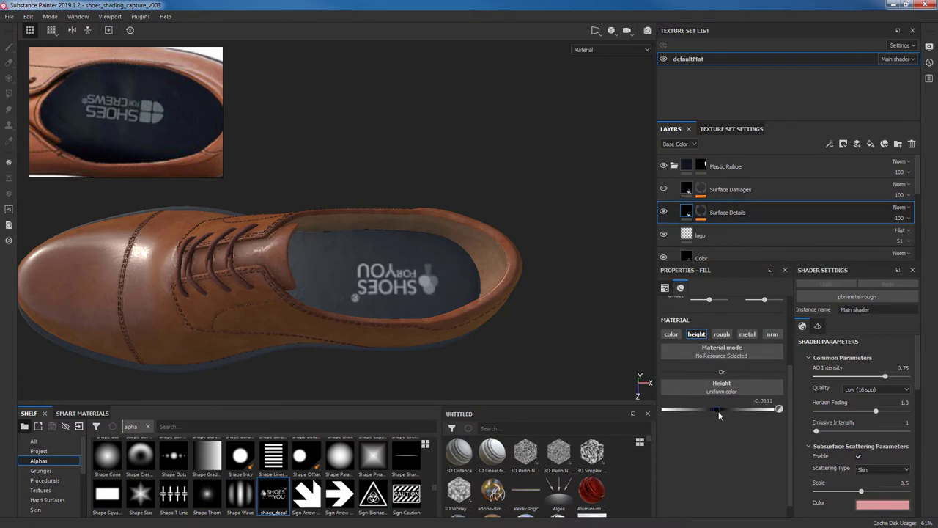
{"action": "left_click", "coordinate": [666, 192]}
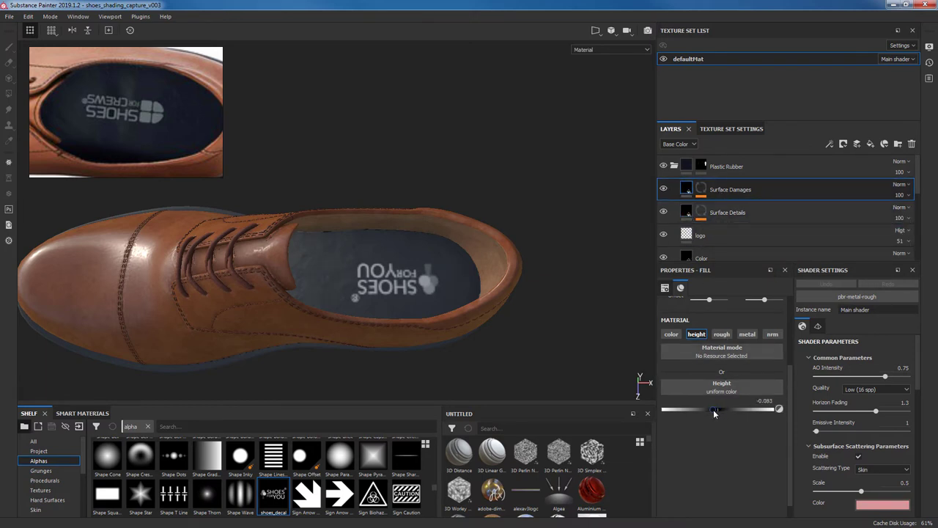
{"action": "left_click_drag", "start_coordinate": [561, 319], "coordinate": [540, 283], "text": "alt"}
{"action": "scroll", "coordinate": [733, 220], "scroll_direction": "down", "scroll_amount": 2}
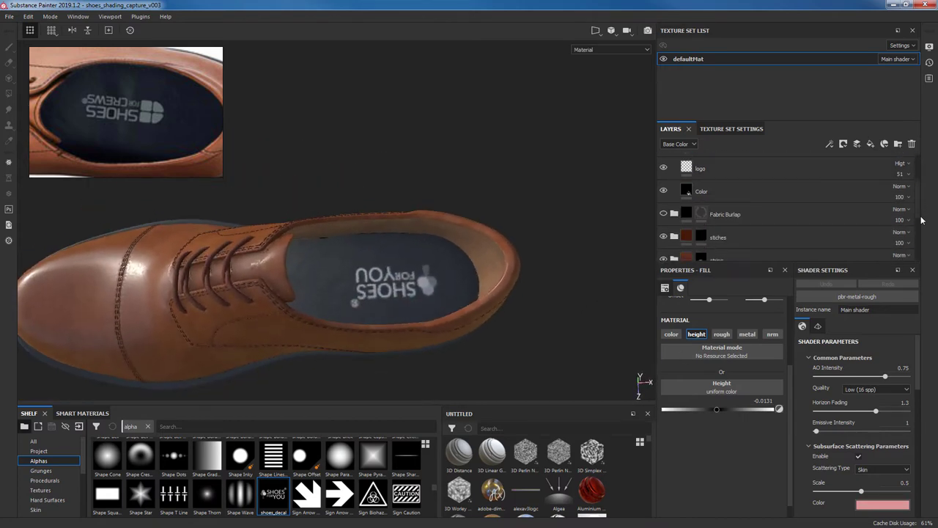
Set the insole Color fill's roughness to 0.4279 and lower its height to about -0.24.
{"action": "left_click", "coordinate": [696, 181]}
{"action": "scroll", "coordinate": [674, 411], "scroll_direction": "down", "scroll_amount": 2}
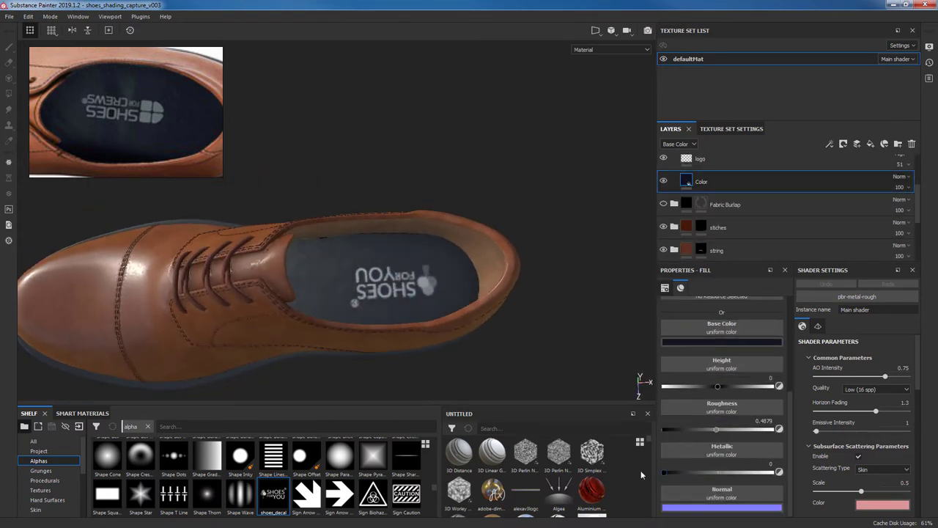
{"action": "mouse_move", "coordinate": [716, 430]}
{"action": "left_mouse_down"}
{"action": "mouse_move", "coordinate": [689, 431]}
{"action": "mouse_move", "coordinate": [744, 420]}
{"action": "left_mouse_up"}
{"action": "scroll", "coordinate": [790, 397], "scroll_direction": "up", "scroll_amount": 1}
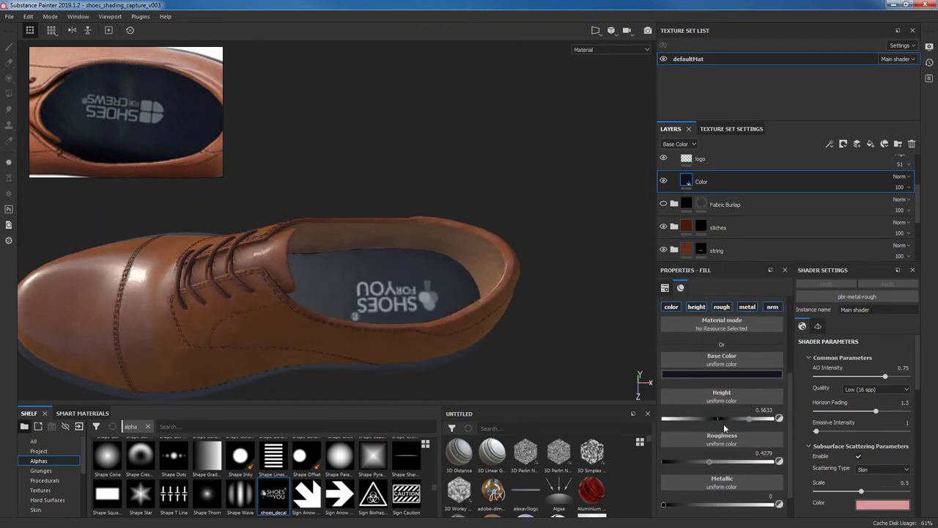
{"action": "left_click_drag", "start_coordinate": [624, 351], "coordinate": [569, 320], "text": "alt"}
{"action": "left_click_drag", "start_coordinate": [749, 418], "coordinate": [704, 418]}
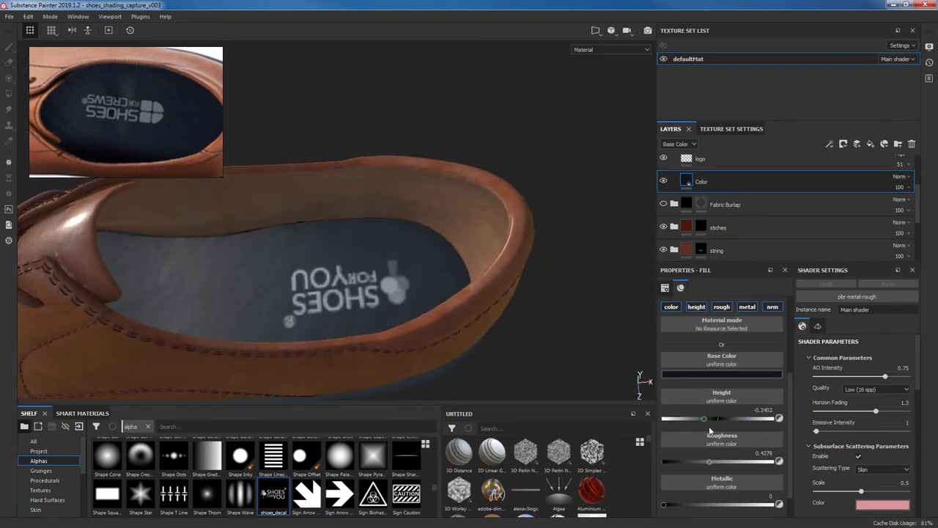
{"action": "mouse_move", "coordinate": [571, 402]}
{"action": "left_mouse_down", "text": "alt"}
{"action": "mouse_move", "coordinate": [483, 328]}
{"action": "mouse_move", "coordinate": [532, 356]}
{"action": "left_mouse_up", "text": "alt"}
Switch to projection painting and select the Color layer.
{"action": "key", "text": "3"}
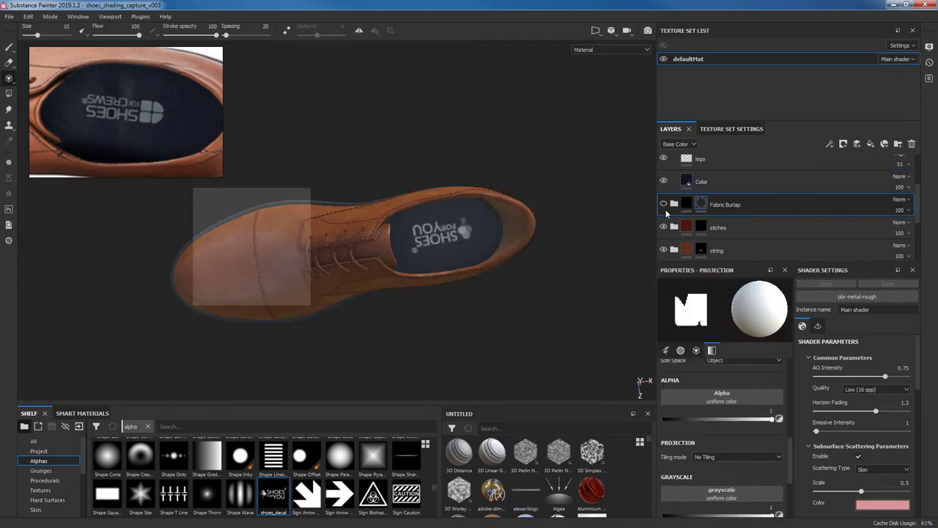
{"action": "left_click", "coordinate": [719, 227]}
{"action": "left_click", "coordinate": [885, 187]}
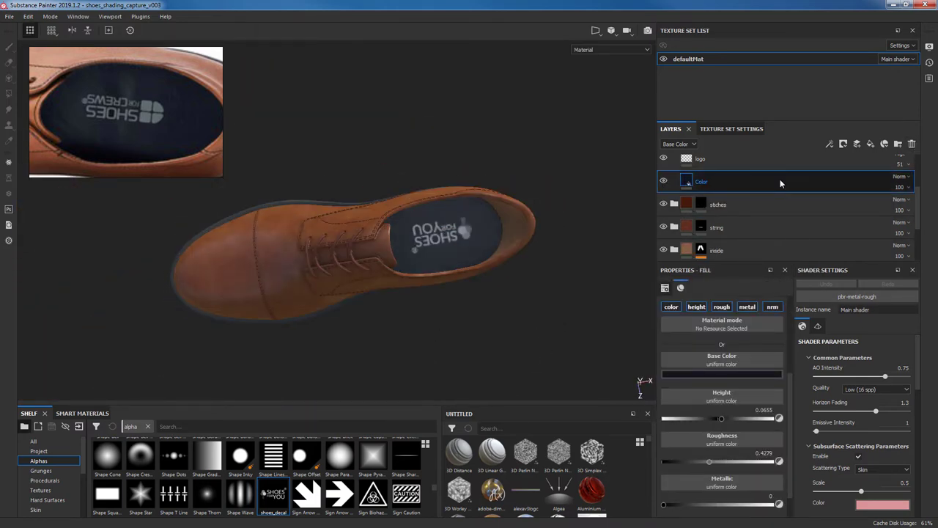
Rename the top layer folder to 'logo', collapse it, and orbit to a side view.
{"action": "left_click", "coordinate": [666, 157]}
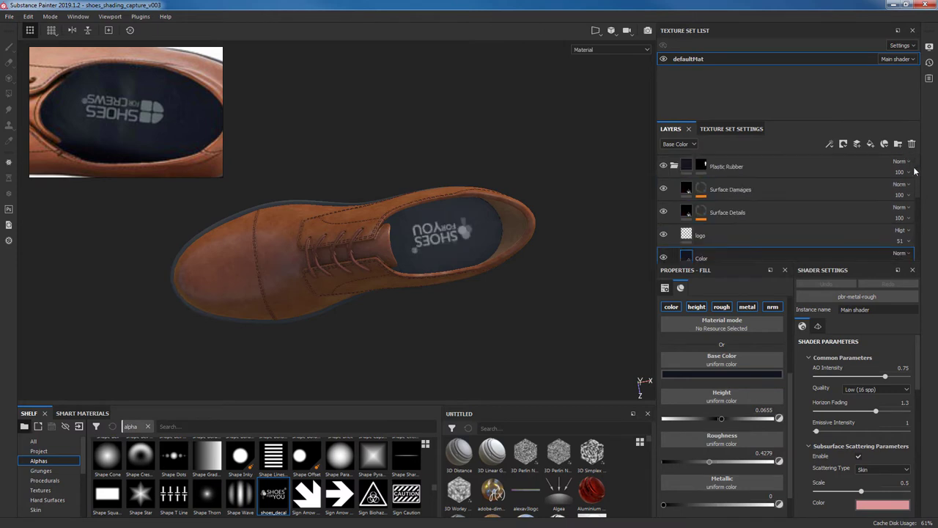
{"action": "double_click", "coordinate": [759, 165]}
{"action": "type", "text": "logo"}
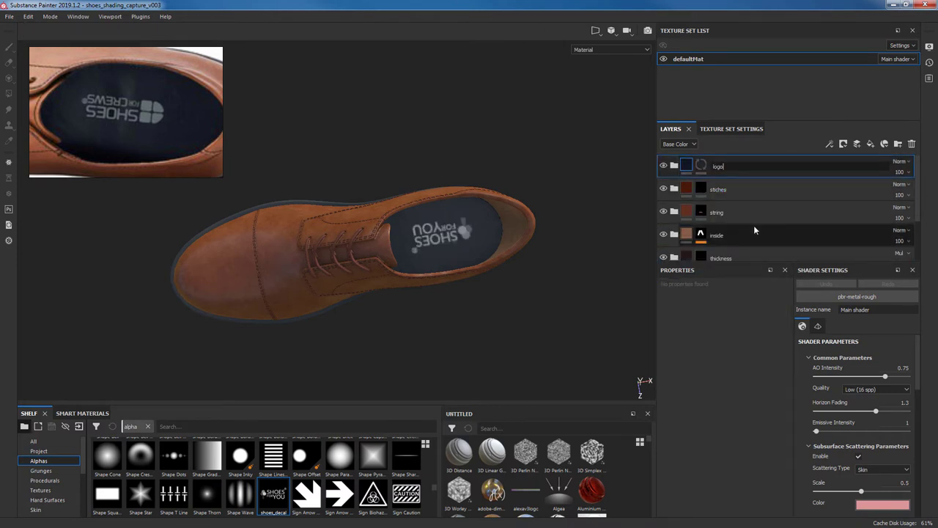
{"action": "key", "text": "Return"}
{"action": "mouse_move", "coordinate": [455, 360]}
{"action": "left_mouse_down", "text": "alt"}
{"action": "mouse_move", "coordinate": [578, 299]}
{"action": "mouse_move", "coordinate": [591, 310]}
{"action": "left_mouse_up", "text": "alt"}
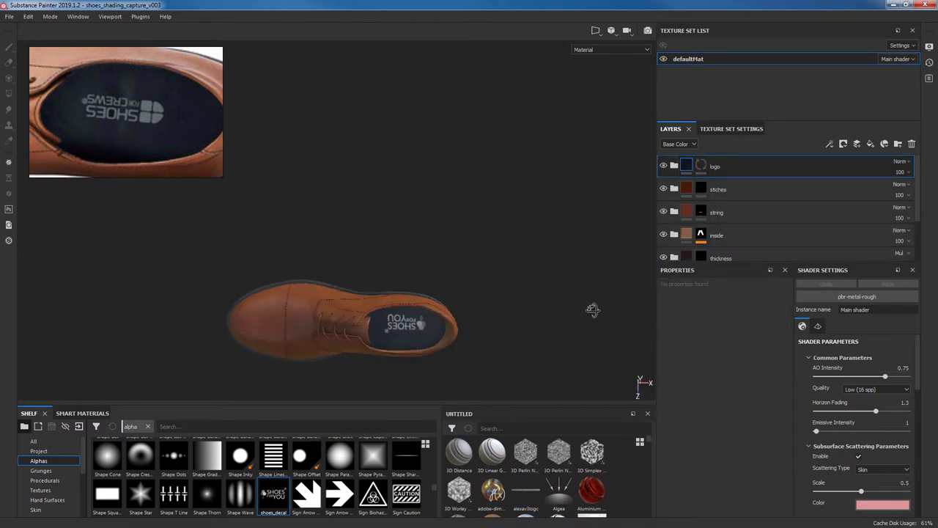
{"action": "scroll", "coordinate": [591, 310], "scroll_direction": "up", "scroll_amount": 3}
{"action": "left_click", "coordinate": [674, 167]}
{"action": "scroll", "coordinate": [922, 219], "scroll_direction": "up", "scroll_amount": 1}
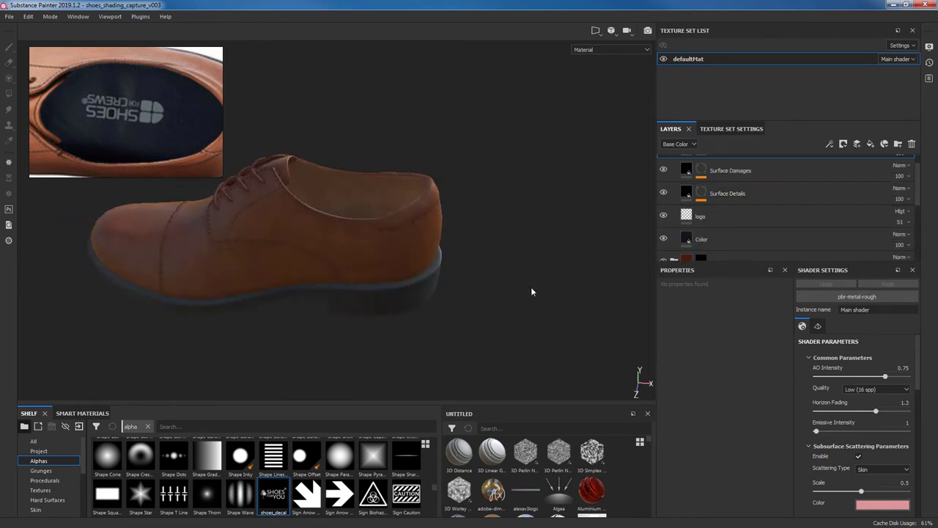
{"action": "left_click_drag", "start_coordinate": [530, 286], "coordinate": [655, 344], "text": "alt"}
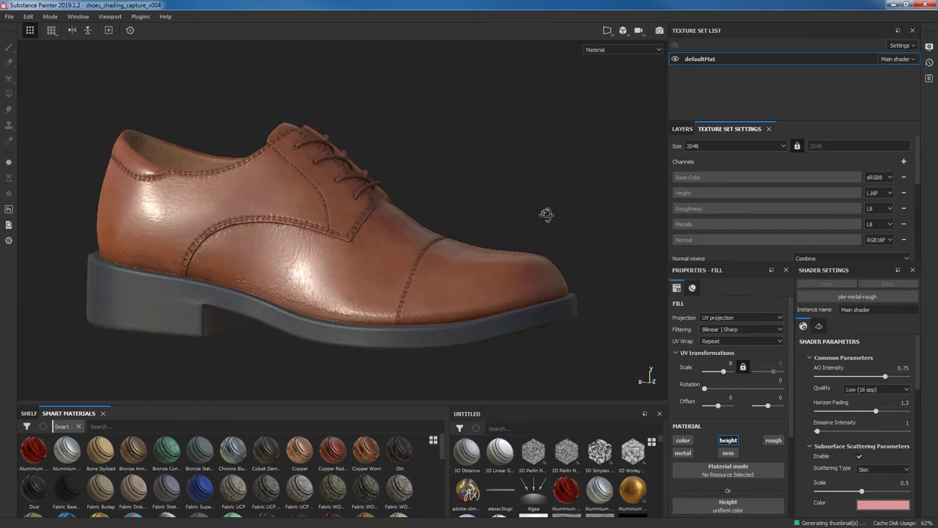
Open the mesh map baking settings from defaultMat's Texture Set Settings.
{"action": "mouse_move", "coordinate": [546, 214]}
{"action": "left_mouse_down", "text": "alt"}
{"action": "mouse_move", "coordinate": [551, 205]}
{"action": "mouse_move", "coordinate": [592, 204]}
{"action": "left_mouse_up", "text": "alt"}
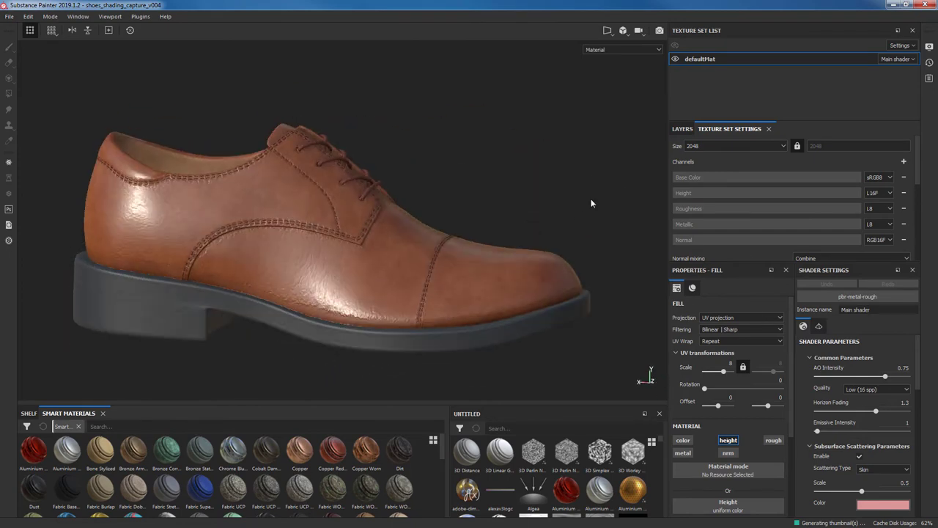
{"action": "left_click", "coordinate": [683, 130]}
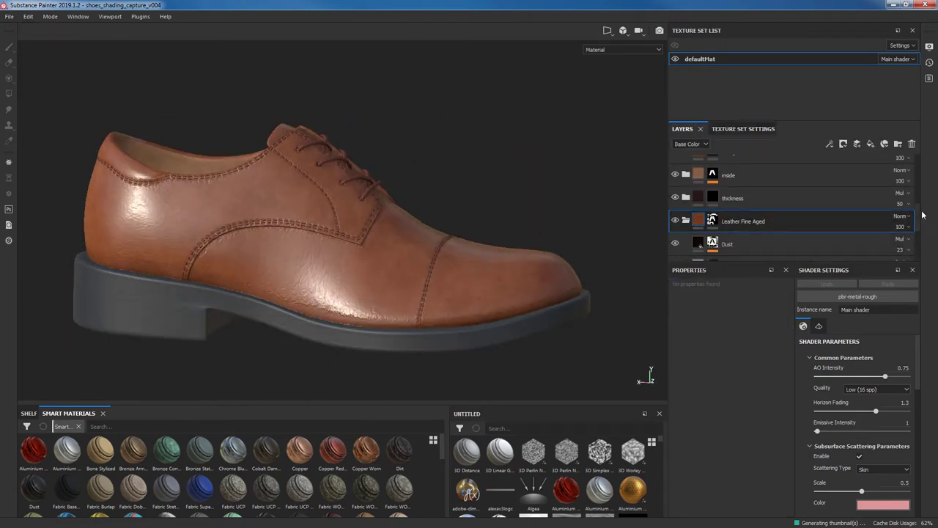
{"action": "scroll", "coordinate": [922, 215], "scroll_direction": "down", "scroll_amount": 1}
{"action": "left_click", "coordinate": [743, 128]}
{"action": "scroll", "coordinate": [858, 202], "scroll_direction": "down", "scroll_amount": 3}
{"action": "left_click", "coordinate": [883, 162]}
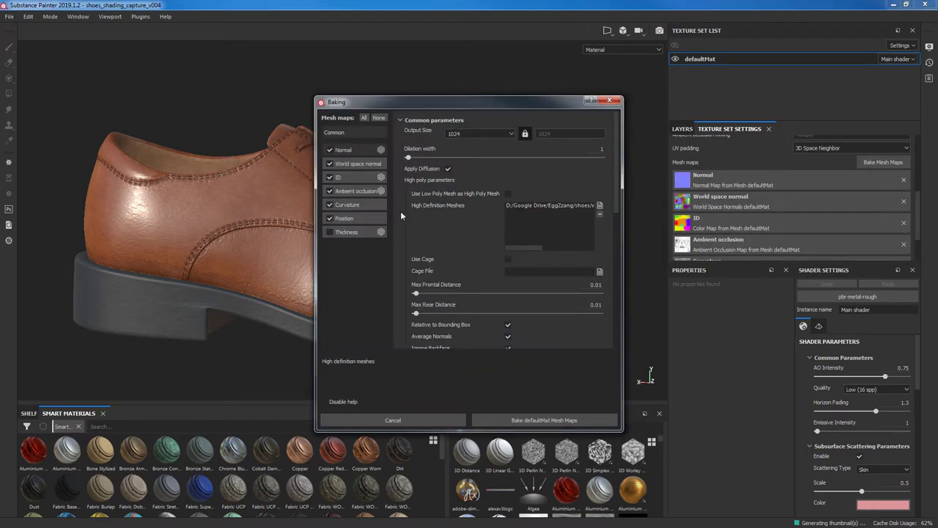
Bake defaultMat's mesh maps at a 4096 output size and inspect the shoe close up.
{"action": "left_click_drag", "start_coordinate": [411, 102], "coordinate": [553, 104]}
{"action": "left_click", "coordinate": [623, 135]}
{"action": "left_click", "coordinate": [620, 192]}
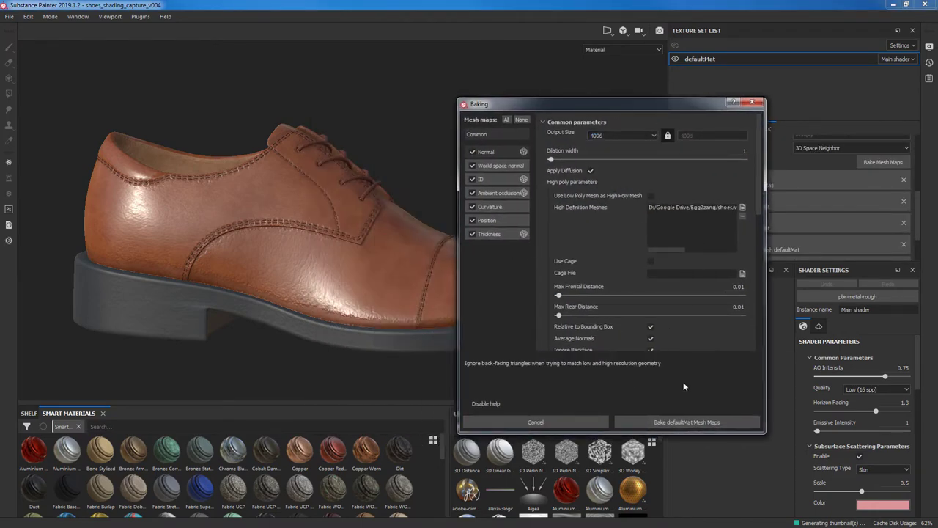
{"action": "left_click", "coordinate": [687, 422]}
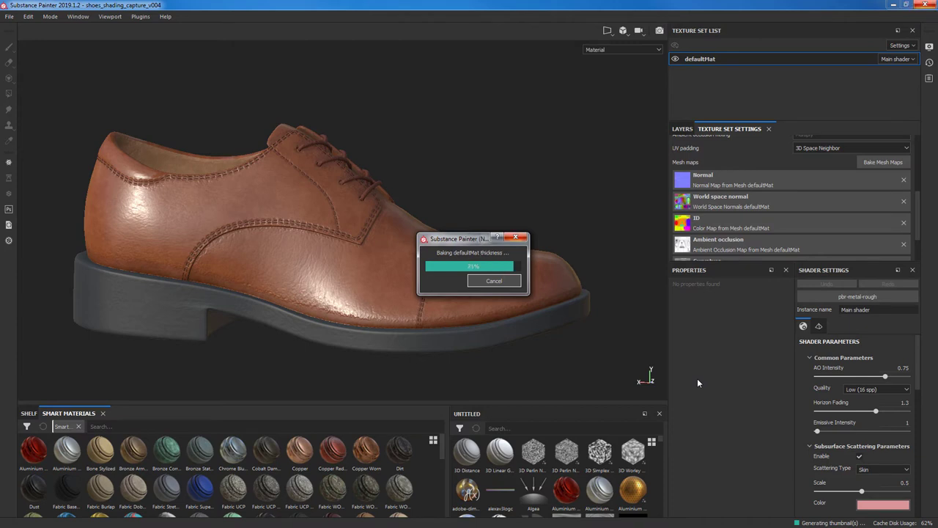
{"action": "mouse_move", "coordinate": [513, 183]}
{"action": "left_mouse_down", "text": "alt"}
{"action": "mouse_move", "coordinate": [530, 157]}
{"action": "mouse_move", "coordinate": [524, 272]}
{"action": "mouse_move", "coordinate": [556, 348]}
{"action": "left_mouse_up", "text": "alt"}
{"action": "scroll", "coordinate": [530, 157], "scroll_direction": "up", "scroll_amount": 5}
{"action": "scroll", "coordinate": [541, 157], "scroll_direction": "down", "scroll_amount": 5}
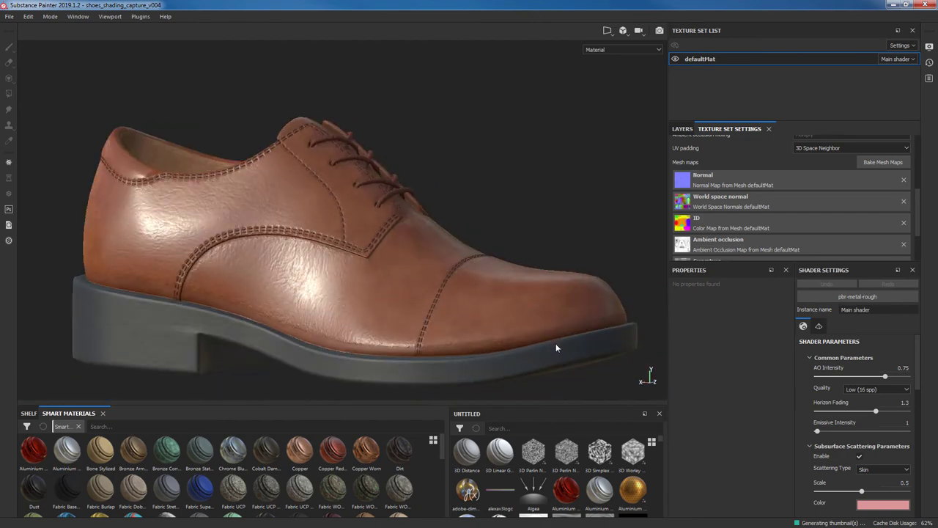
Select the Dust layer's mask and show its Mask Editor generator attributes.
{"action": "scroll", "coordinate": [791, 220], "scroll_direction": "down", "scroll_amount": 3}
{"action": "left_click", "coordinate": [683, 128]}
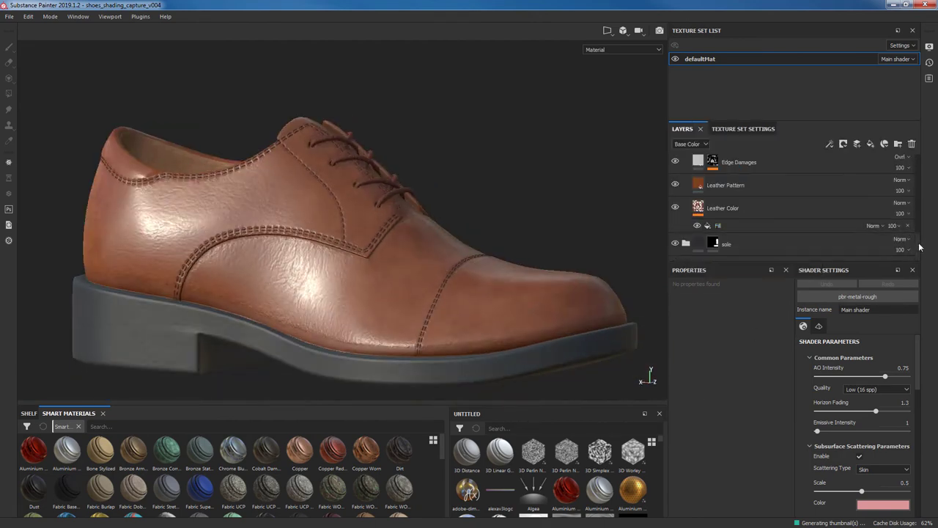
{"action": "scroll", "coordinate": [792, 213], "scroll_direction": "up", "scroll_amount": 2}
{"action": "scroll", "coordinate": [792, 213], "scroll_direction": "up", "scroll_amount": 1}
{"action": "left_click", "coordinate": [726, 195]}
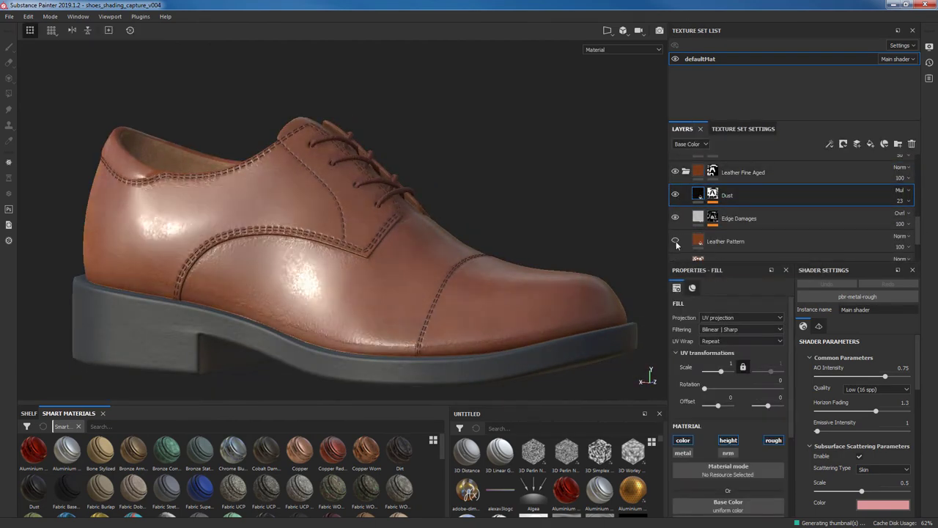
{"action": "left_click", "coordinate": [713, 194]}
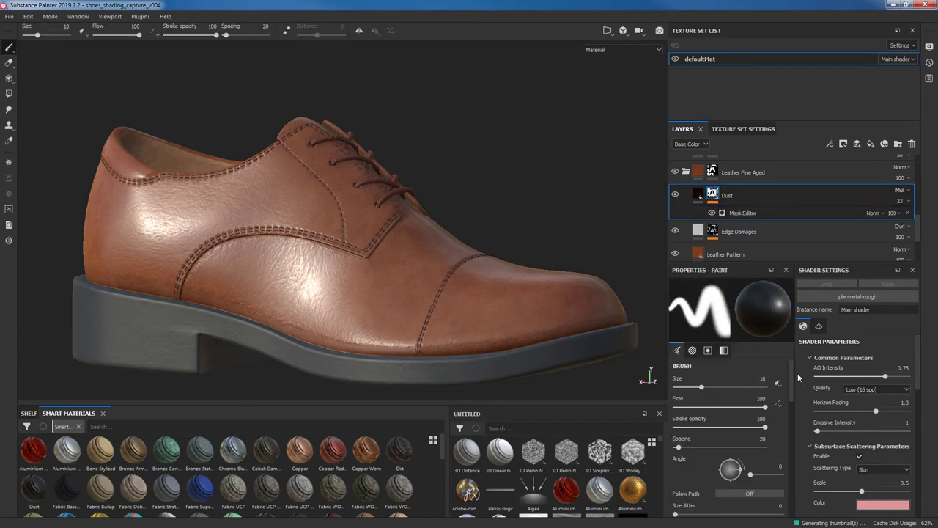
{"action": "left_click_drag", "start_coordinate": [792, 373], "coordinate": [793, 470]}
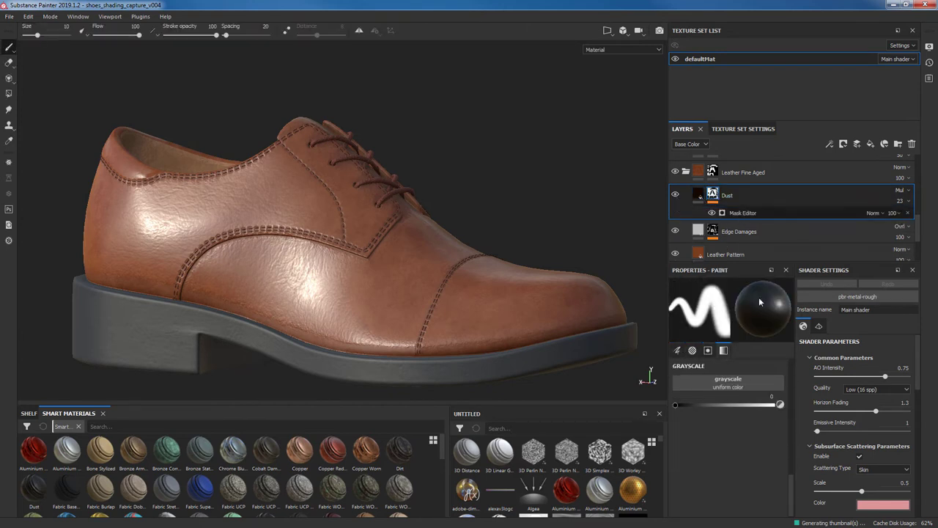
{"action": "left_click", "coordinate": [741, 213]}
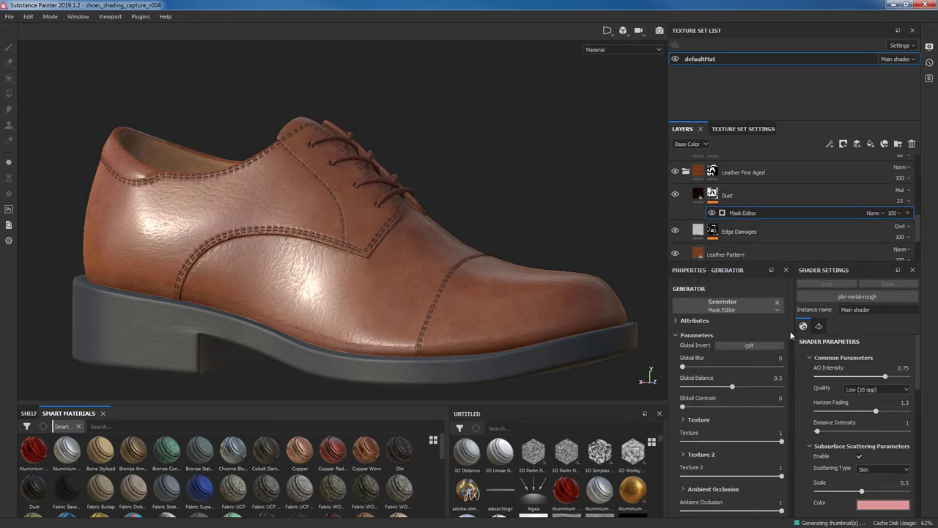
{"action": "left_click", "coordinate": [697, 321]}
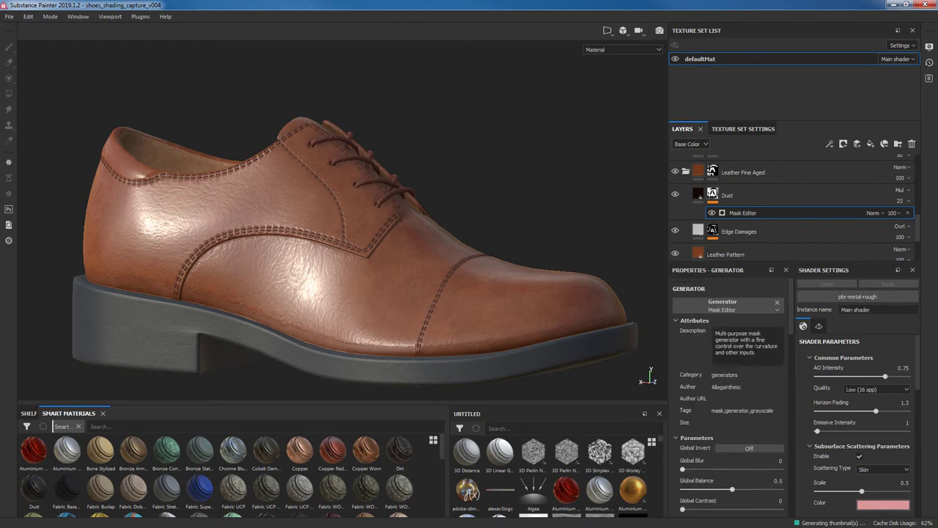
Increase the mask's Global Blur and remove the ambient occlusion blur.
{"action": "scroll", "coordinate": [792, 351], "scroll_direction": "down", "scroll_amount": 3}
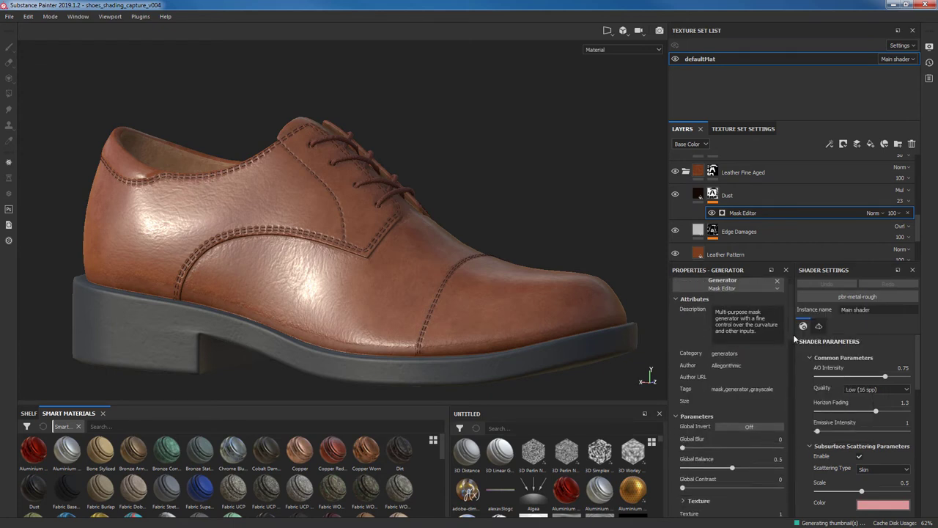
{"action": "scroll", "coordinate": [792, 349], "scroll_direction": "down", "scroll_amount": 2}
{"action": "left_click_drag", "start_coordinate": [684, 364], "coordinate": [686, 364]}
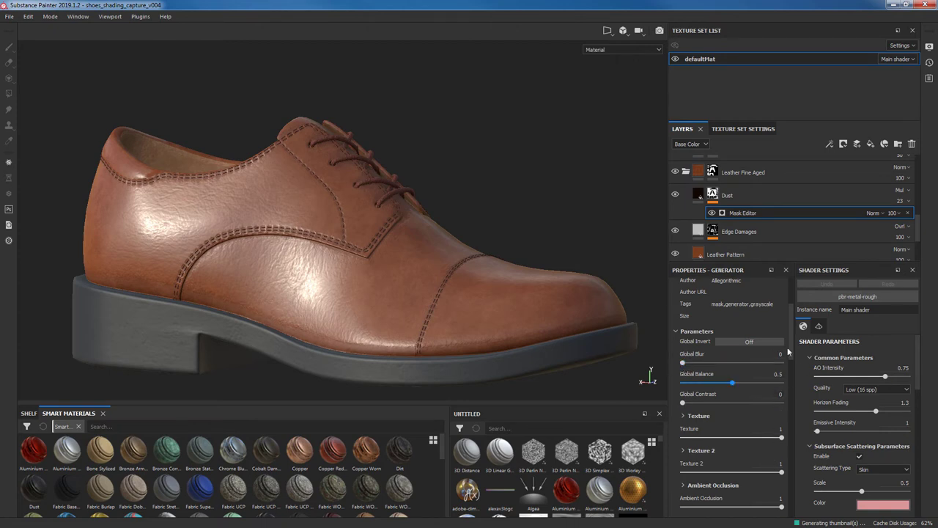
{"action": "scroll", "coordinate": [791, 355], "scroll_direction": "down", "scroll_amount": 3}
{"action": "scroll", "coordinate": [784, 381], "scroll_direction": "down", "scroll_amount": 2}
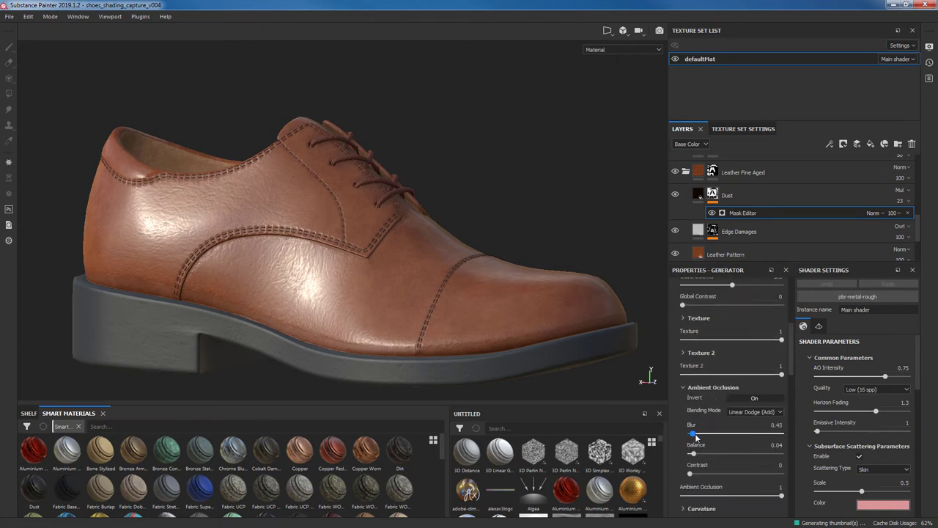
{"action": "mouse_move", "coordinate": [695, 436]}
{"action": "left_mouse_down"}
{"action": "mouse_move", "coordinate": [733, 433]}
{"action": "mouse_move", "coordinate": [640, 433]}
{"action": "left_mouse_up"}
Set the Thickness blur to zero.
{"action": "scroll", "coordinate": [793, 377], "scroll_direction": "down", "scroll_amount": 2}
{"action": "scroll", "coordinate": [759, 350], "scroll_direction": "down", "scroll_amount": 3}
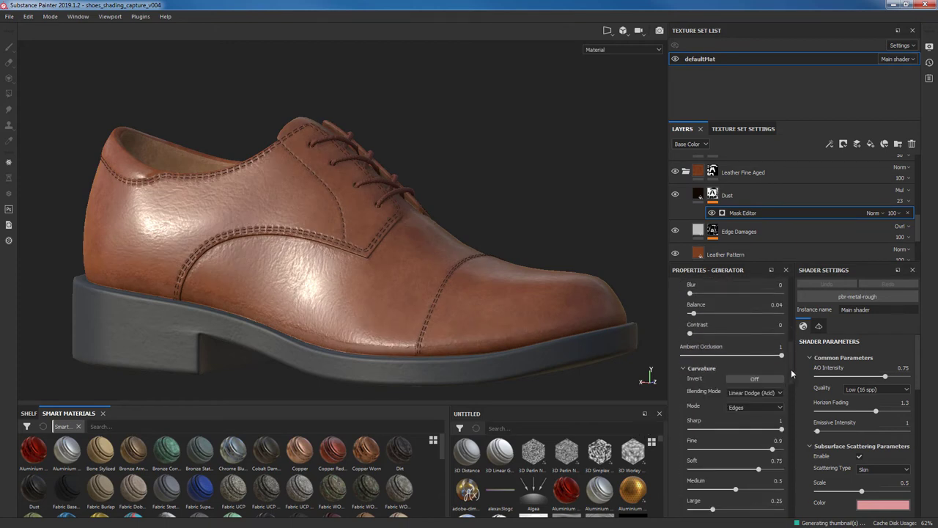
{"action": "scroll", "coordinate": [791, 374], "scroll_direction": "down", "scroll_amount": 3}
{"action": "scroll", "coordinate": [793, 400], "scroll_direction": "down", "scroll_amount": 3}
{"action": "scroll", "coordinate": [793, 415], "scroll_direction": "down", "scroll_amount": 3}
{"action": "scroll", "coordinate": [793, 421], "scroll_direction": "down", "scroll_amount": 1}
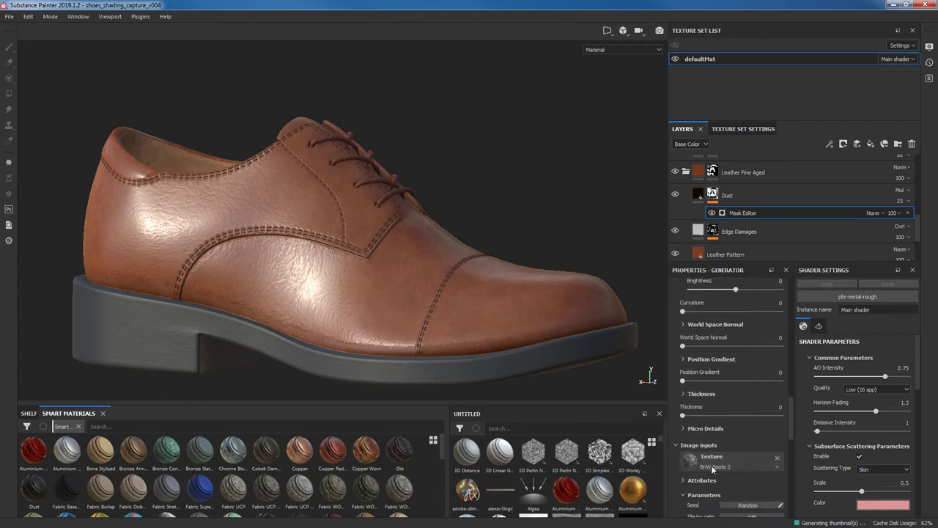
{"action": "left_click", "coordinate": [685, 396]}
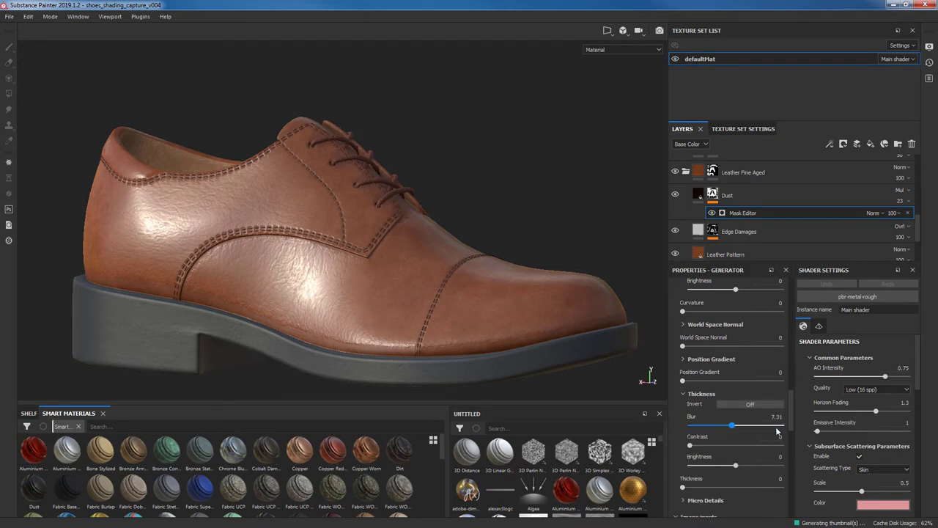
{"action": "left_click_drag", "start_coordinate": [691, 425], "coordinate": [687, 425]}
Adjust how much Curvature drives the mask and lower the Soft curvature detail.
{"action": "mouse_move", "coordinate": [683, 311]}
{"action": "left_mouse_down"}
{"action": "mouse_move", "coordinate": [712, 311]}
{"action": "mouse_move", "coordinate": [680, 312]}
{"action": "left_mouse_up"}
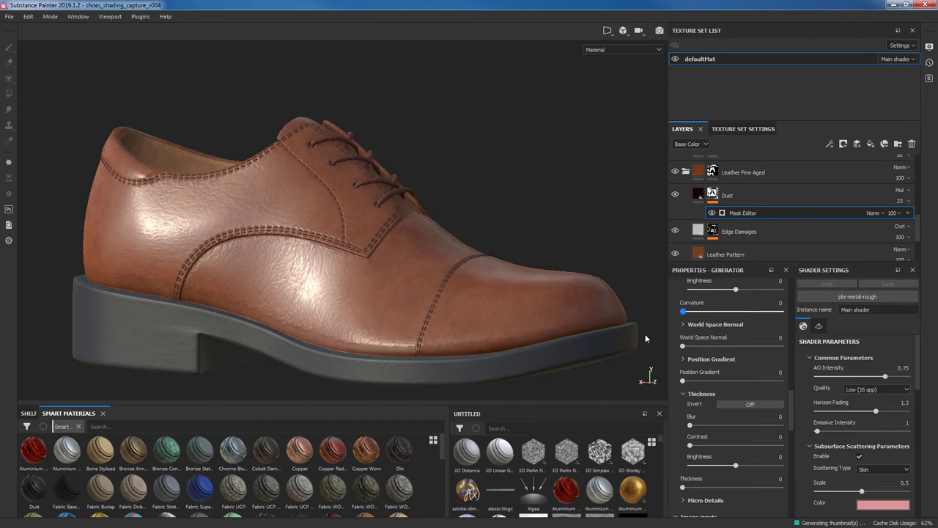
{"action": "scroll", "coordinate": [797, 362], "scroll_direction": "up", "scroll_amount": 3}
{"action": "scroll", "coordinate": [798, 361], "scroll_direction": "up", "scroll_amount": 4}
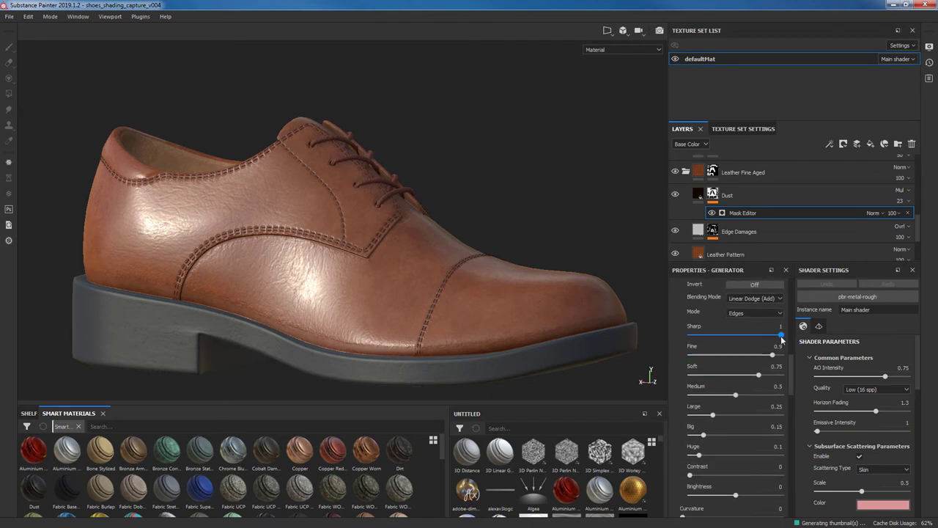
{"action": "left_click_drag", "start_coordinate": [758, 375], "coordinate": [690, 376]}
Increase the World Space Normal blur and reduce the Thickness contribution.
{"action": "scroll", "coordinate": [749, 385], "scroll_direction": "down", "scroll_amount": 3}
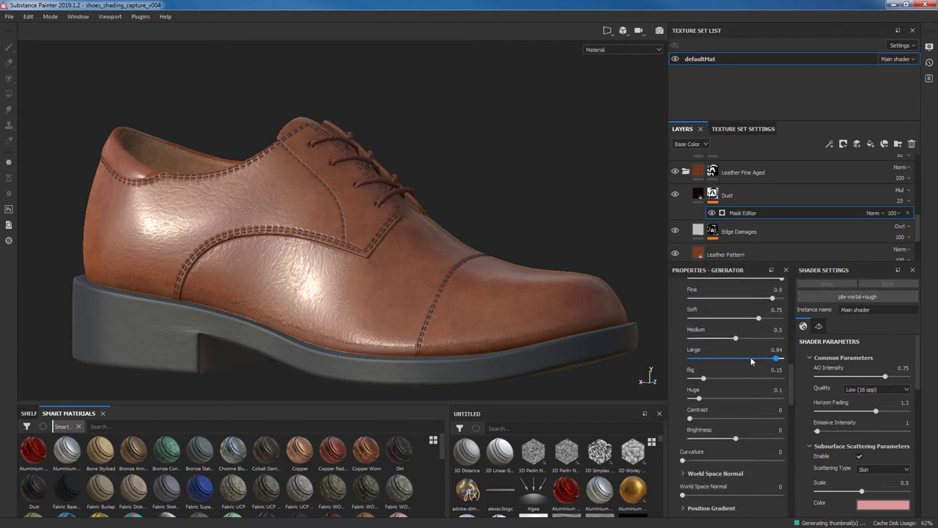
{"action": "scroll", "coordinate": [789, 390], "scroll_direction": "down", "scroll_amount": 5}
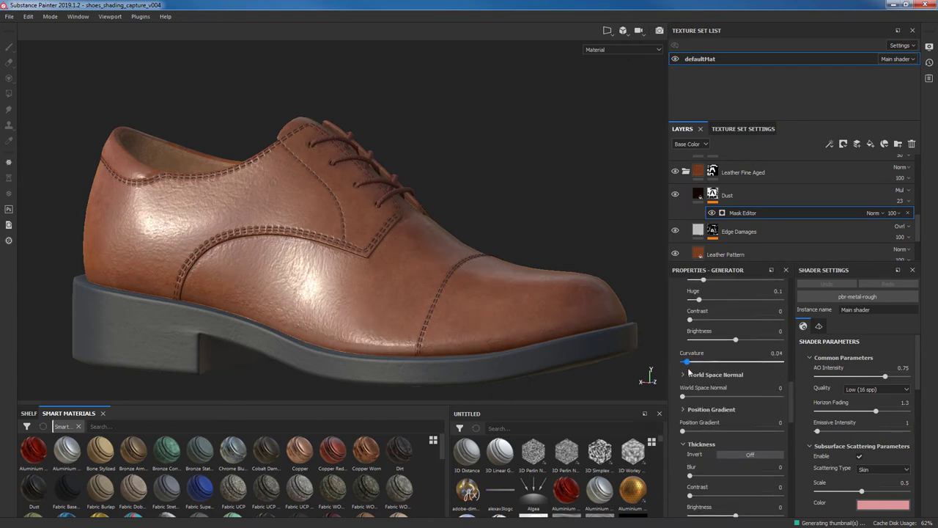
{"action": "left_click", "coordinate": [707, 375]}
{"action": "left_click_drag", "start_coordinate": [699, 424], "coordinate": [779, 427]}
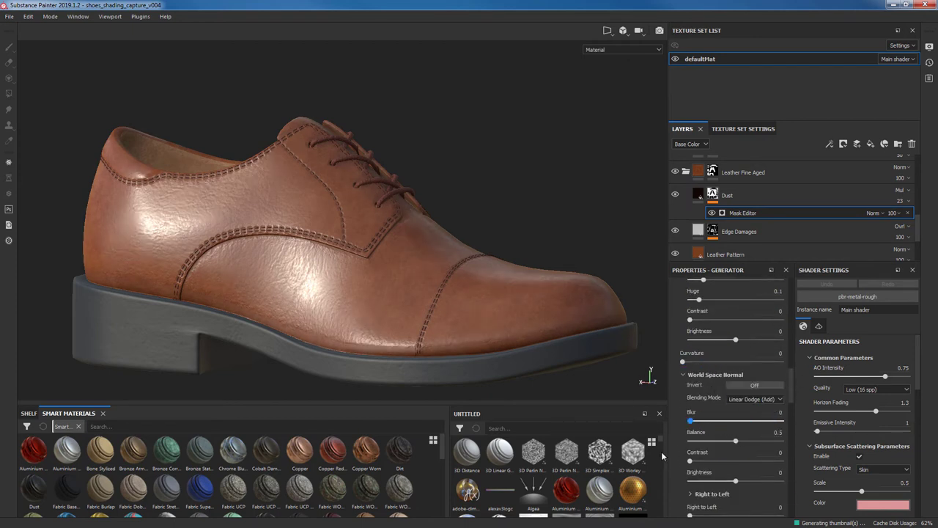
{"action": "scroll", "coordinate": [733, 410], "scroll_direction": "down", "scroll_amount": 1}
{"action": "left_click", "coordinate": [701, 415]}
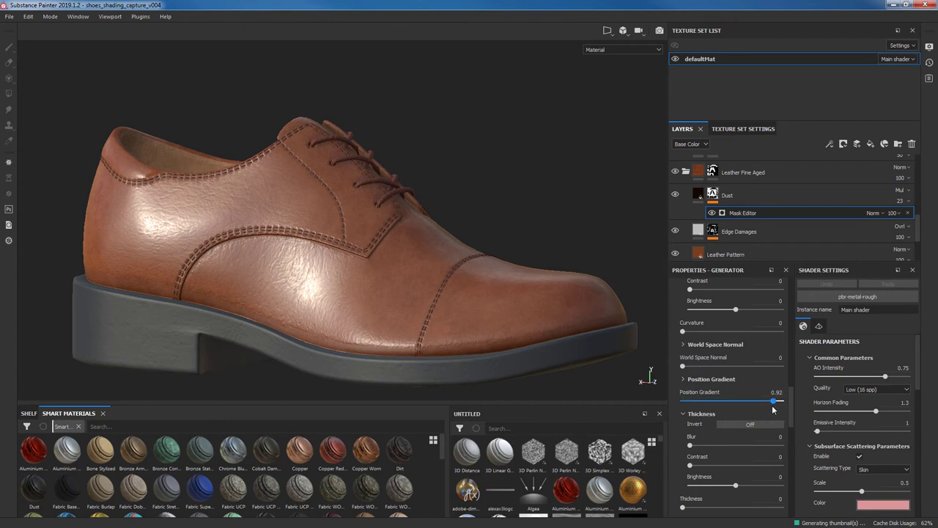
{"action": "left_click_drag", "start_coordinate": [773, 401], "coordinate": [682, 401]}
{"action": "left_click_drag", "start_coordinate": [689, 445], "coordinate": [709, 445]}
{"action": "scroll", "coordinate": [792, 424], "scroll_direction": "down", "scroll_amount": 3}
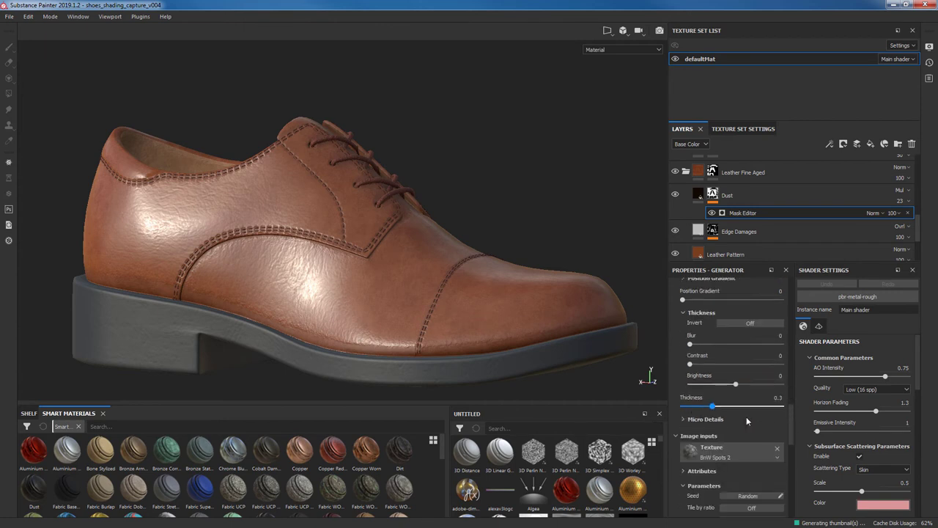
{"action": "left_click_drag", "start_coordinate": [712, 406], "coordinate": [702, 408]}
Lower the Micro Details Curvature Intensity and slightly reduce the AO Radius.
{"action": "left_click", "coordinate": [690, 418]}
{"action": "scroll", "coordinate": [792, 400], "scroll_direction": "down", "scroll_amount": 2}
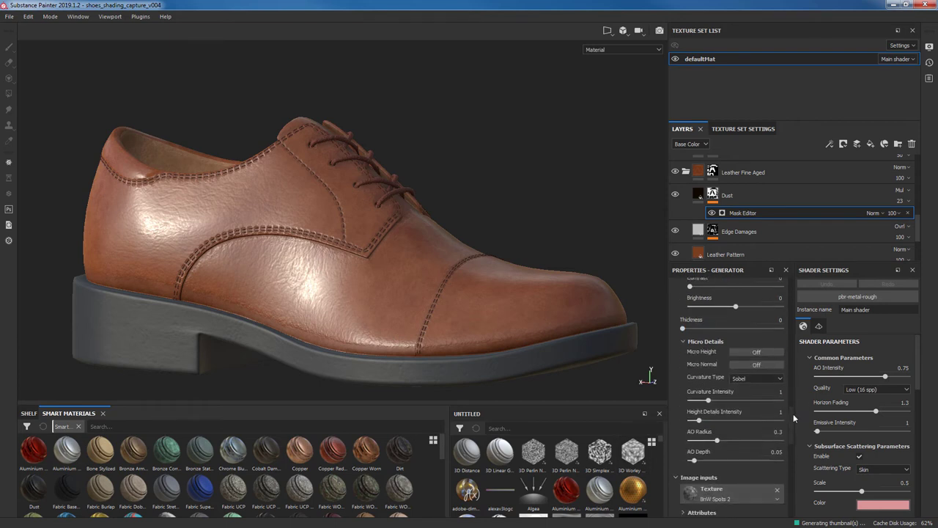
{"action": "scroll", "coordinate": [793, 414], "scroll_direction": "down", "scroll_amount": 1}
{"action": "left_click_drag", "start_coordinate": [708, 396], "coordinate": [698, 397]}
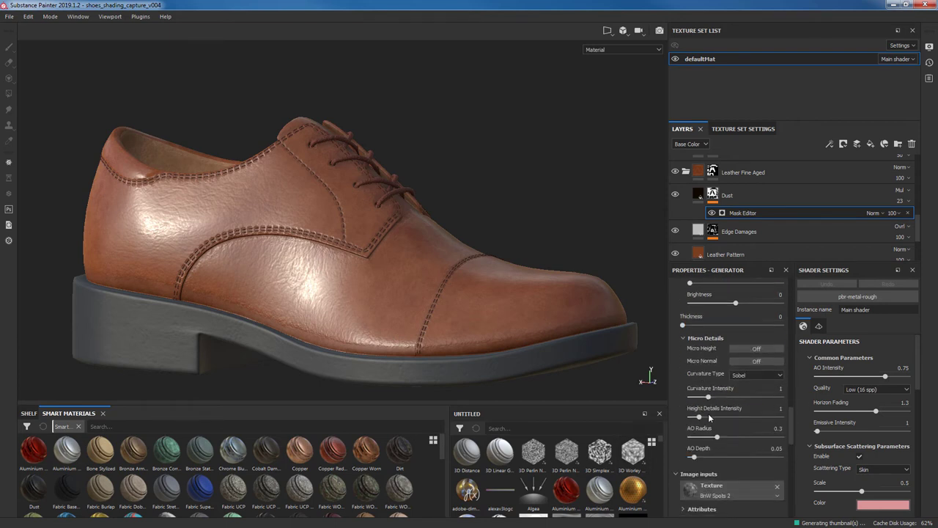
{"action": "mouse_move", "coordinate": [717, 437]}
{"action": "left_mouse_down"}
{"action": "mouse_move", "coordinate": [690, 460]}
{"action": "mouse_move", "coordinate": [770, 458]}
{"action": "mouse_move", "coordinate": [737, 458]}
{"action": "mouse_move", "coordinate": [754, 458]}
{"action": "left_mouse_up"}
{"action": "scroll", "coordinate": [792, 449], "scroll_direction": "down", "scroll_amount": 1}
{"action": "scroll", "coordinate": [792, 448], "scroll_direction": "down", "scroll_amount": 4}
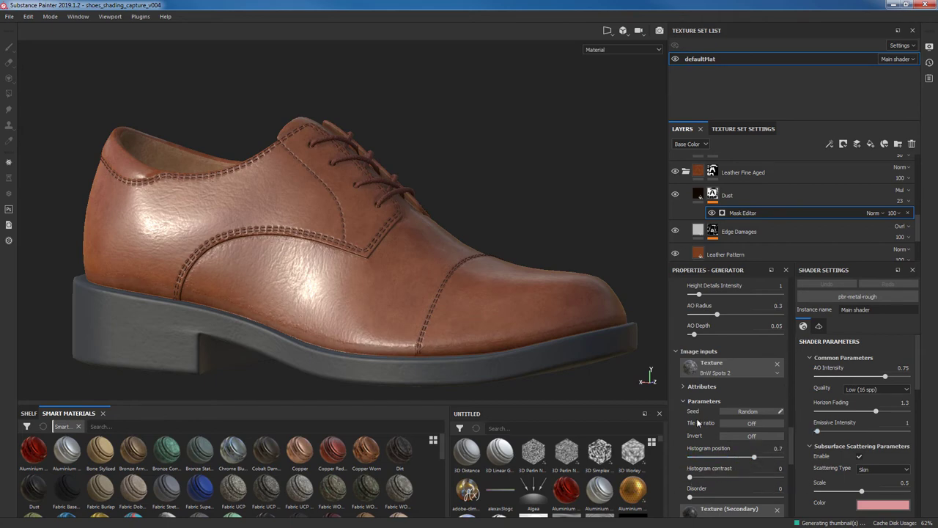
Shift and fine-tune the dust texture's histogram position, checking the shoe's toe.
{"action": "mouse_move", "coordinate": [440, 264]}
{"action": "left_mouse_down", "text": "alt"}
{"action": "mouse_move", "coordinate": [402, 309]}
{"action": "mouse_move", "coordinate": [399, 282]}
{"action": "left_mouse_up", "text": "alt"}
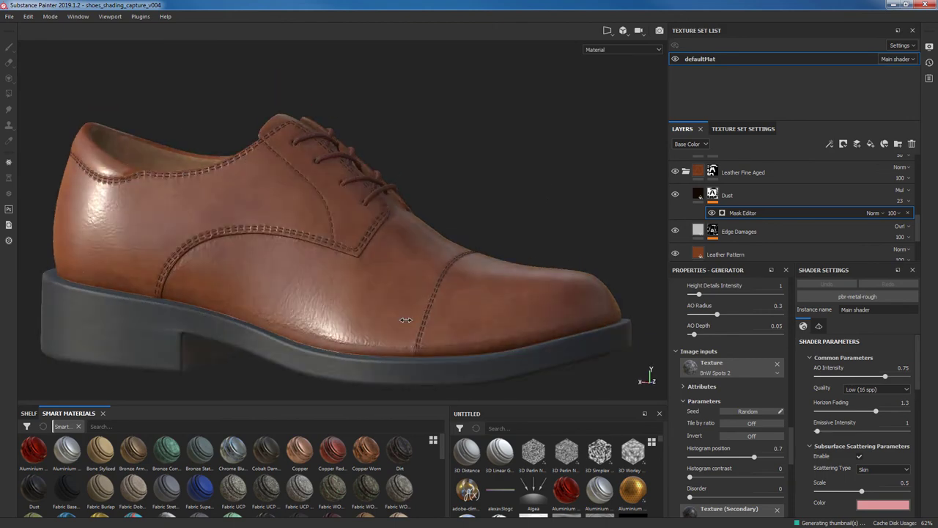
{"action": "left_click_drag", "start_coordinate": [754, 458], "coordinate": [736, 458]}
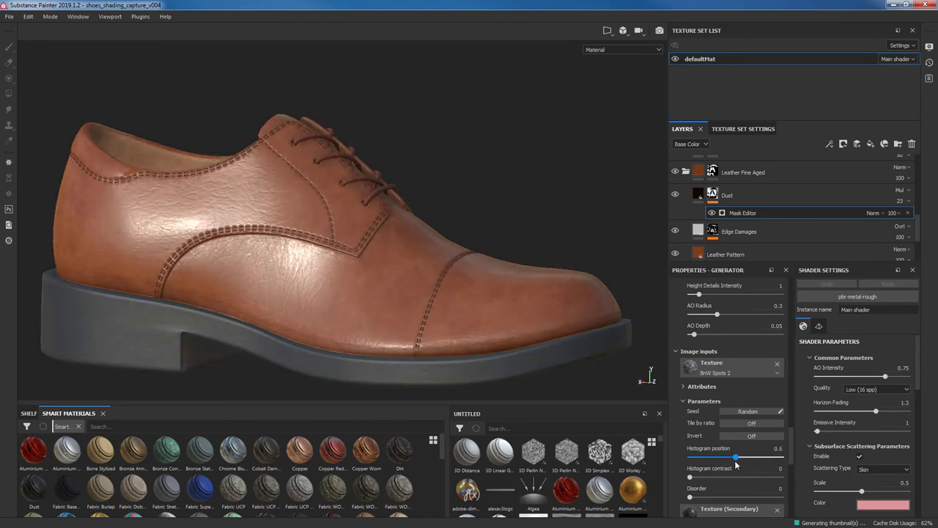
{"action": "left_click_drag", "start_coordinate": [608, 241], "coordinate": [584, 209], "text": "alt"}
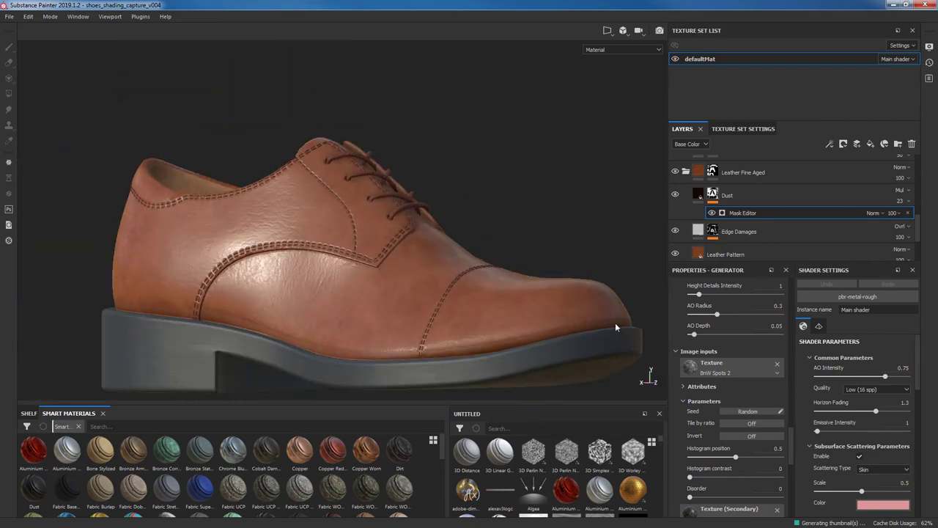
{"action": "mouse_move", "coordinate": [616, 327]}
{"action": "left_mouse_down", "text": "alt"}
{"action": "mouse_move", "coordinate": [356, 268]}
{"action": "mouse_move", "coordinate": [469, 256]}
{"action": "left_mouse_up", "text": "alt"}
{"action": "scroll", "coordinate": [492, 251], "scroll_direction": "up", "scroll_amount": 3}
{"action": "scroll", "coordinate": [568, 188], "scroll_direction": "up", "scroll_amount": 2}
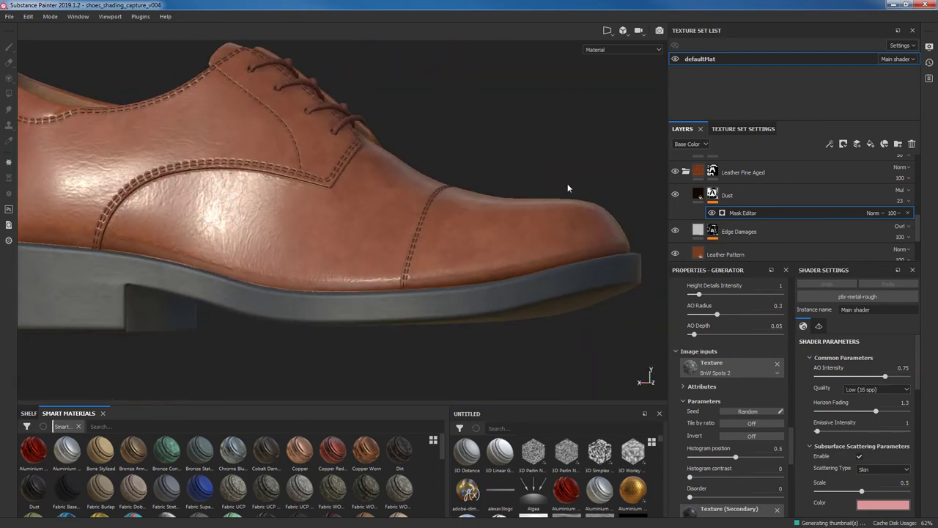
{"action": "scroll", "coordinate": [792, 445], "scroll_direction": "down", "scroll_amount": 2}
Set the secondary Dirt 1 texture's histogram position to 0.68 and disorder to 2.15.
{"action": "left_click_drag", "start_coordinate": [690, 434], "coordinate": [751, 436]}
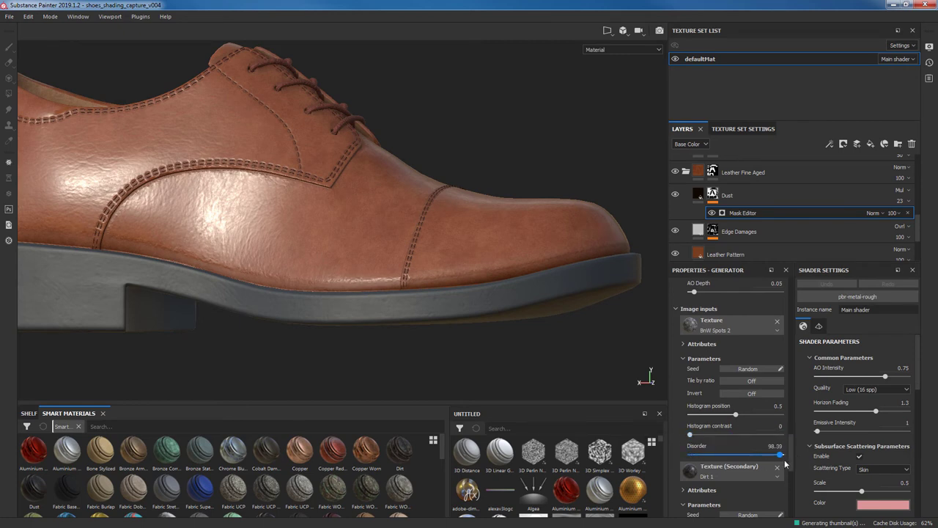
{"action": "scroll", "coordinate": [791, 451], "scroll_direction": "down", "scroll_amount": 3}
{"action": "scroll", "coordinate": [792, 458], "scroll_direction": "down", "scroll_amount": 3}
{"action": "mouse_move", "coordinate": [742, 421]}
{"action": "left_mouse_down"}
{"action": "mouse_move", "coordinate": [711, 419]}
{"action": "mouse_move", "coordinate": [754, 422]}
{"action": "mouse_move", "coordinate": [722, 428]}
{"action": "mouse_move", "coordinate": [766, 421]}
{"action": "mouse_move", "coordinate": [743, 422]}
{"action": "left_mouse_up"}
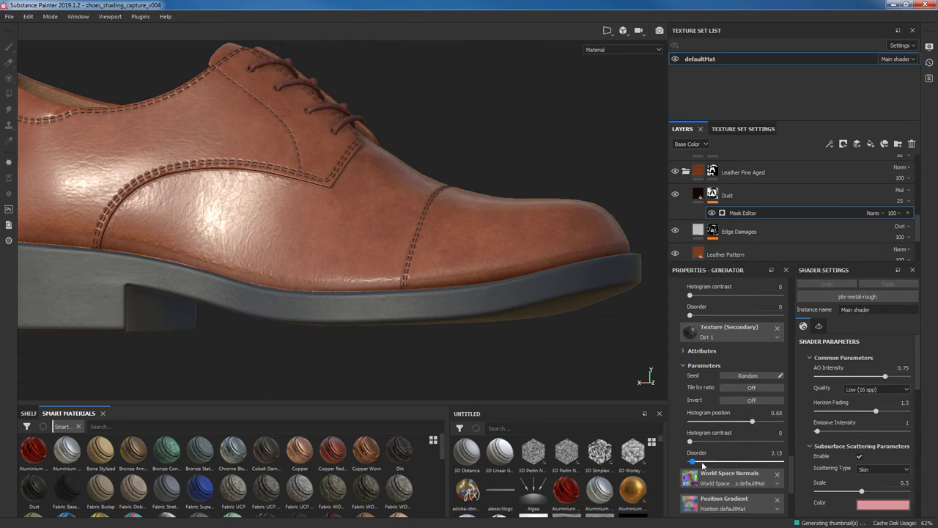
Set the dust mask texture's Disorder to 0.
{"action": "left_click_drag", "start_coordinate": [702, 463], "coordinate": [682, 464]}
{"action": "scroll", "coordinate": [733, 411], "scroll_direction": "down", "scroll_amount": 2}
{"action": "scroll", "coordinate": [689, 359], "scroll_direction": "up", "scroll_amount": 2}
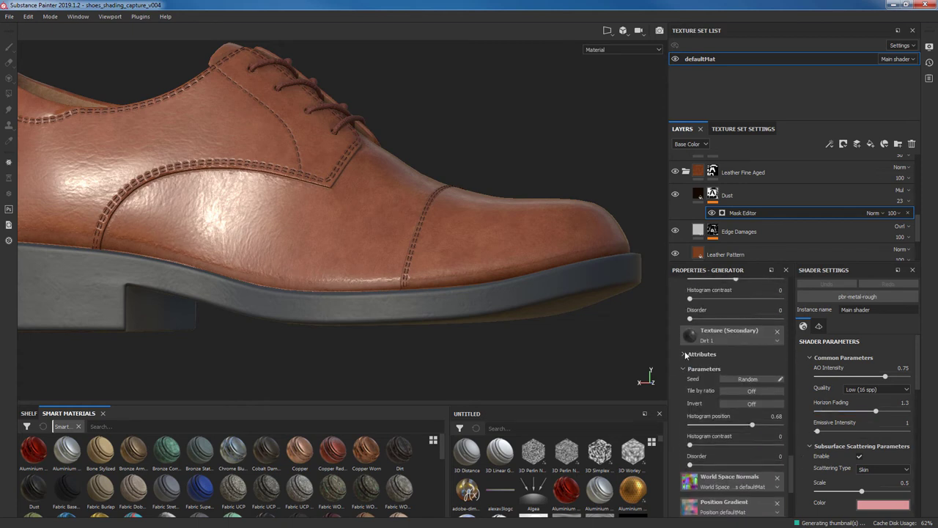
{"action": "scroll", "coordinate": [733, 410], "scroll_direction": "down", "scroll_amount": 3}
{"action": "scroll", "coordinate": [747, 331], "scroll_direction": "up", "scroll_amount": 3}
{"action": "scroll", "coordinate": [740, 328], "scroll_direction": "down", "scroll_amount": 5}
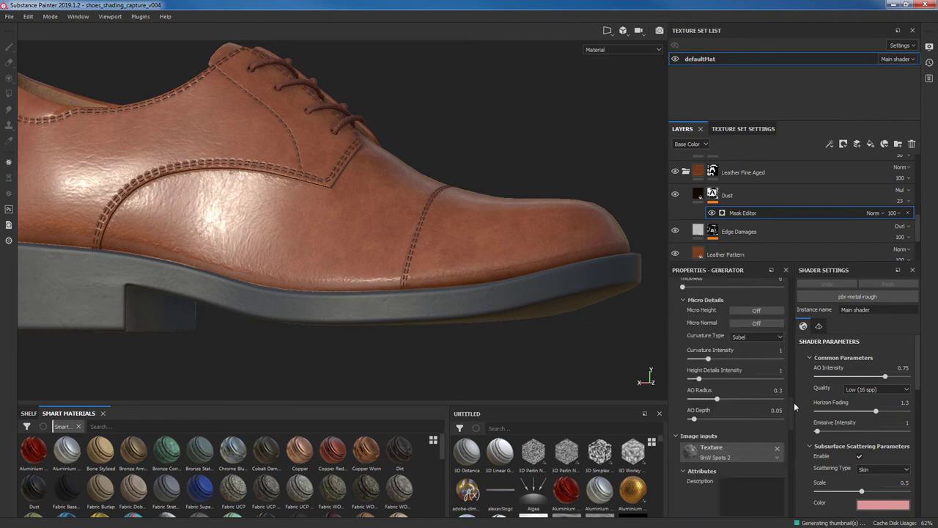
{"action": "scroll", "coordinate": [748, 417], "scroll_direction": "up", "scroll_amount": 2}
{"action": "left_click_drag", "start_coordinate": [717, 428], "coordinate": [705, 430]}
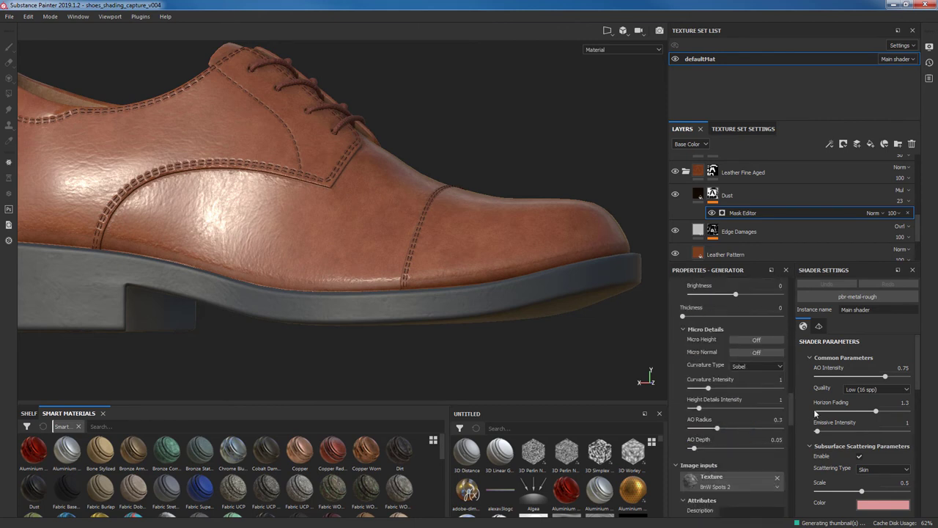
Strengthen the curvature detail and add a little blurred thickness to the dust mask.
{"action": "left_click_drag", "start_coordinate": [718, 393], "coordinate": [772, 395]}
{"action": "mouse_move", "coordinate": [683, 317]}
{"action": "left_mouse_down"}
{"action": "mouse_move", "coordinate": [762, 315]}
{"action": "mouse_move", "coordinate": [697, 319]}
{"action": "left_mouse_up"}
{"action": "scroll", "coordinate": [789, 382], "scroll_direction": "up", "scroll_amount": 6}
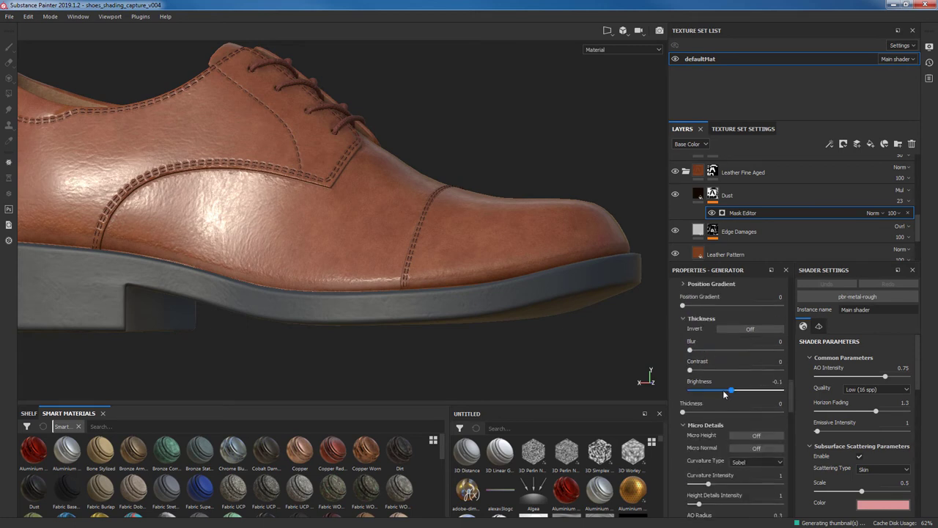
{"action": "left_click_drag", "start_coordinate": [690, 350], "coordinate": [700, 354]}
Rebalance the Position Gradient and add contrast.
{"action": "scroll", "coordinate": [726, 381], "scroll_direction": "up", "scroll_amount": 5}
{"action": "left_click_drag", "start_coordinate": [683, 390], "coordinate": [736, 399]}
{"action": "left_click_drag", "start_coordinate": [683, 420], "coordinate": [709, 419]}
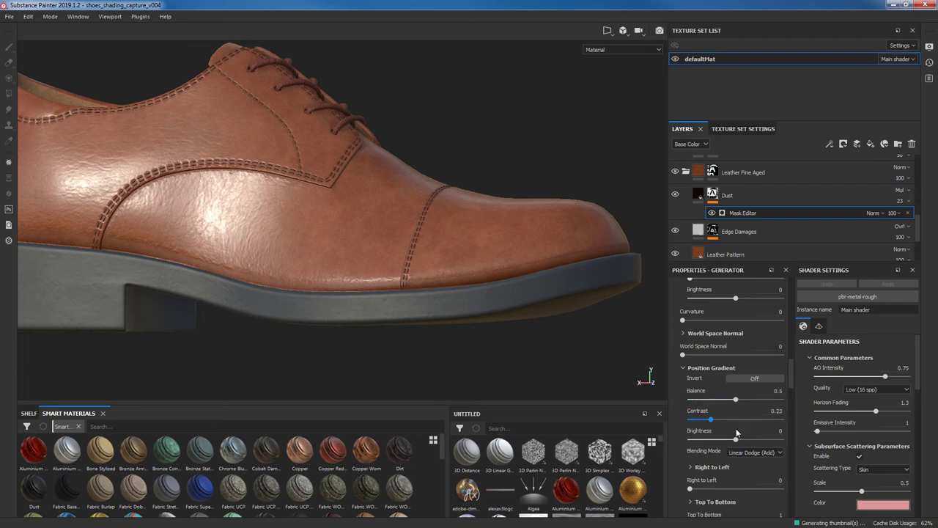
Raise the Curvature Big contribution and lower the Curvature Medium contribution.
{"action": "scroll", "coordinate": [792, 368], "scroll_direction": "up", "scroll_amount": 4}
{"action": "scroll", "coordinate": [732, 424], "scroll_direction": "up", "scroll_amount": 6}
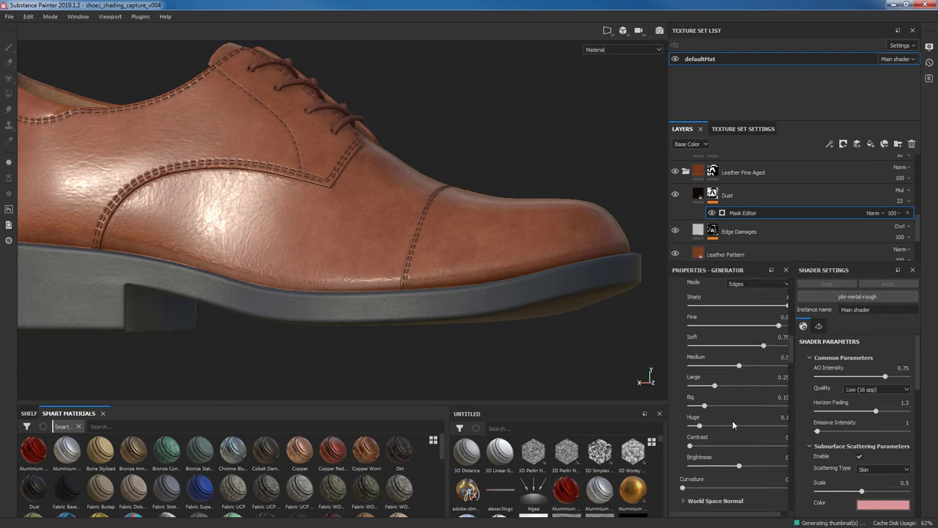
{"action": "left_click_drag", "start_coordinate": [704, 406], "coordinate": [708, 408]}
{"action": "left_click", "coordinate": [717, 366]}
{"action": "scroll", "coordinate": [789, 347], "scroll_direction": "down", "scroll_amount": 3}
{"action": "scroll", "coordinate": [778, 411], "scroll_direction": "up", "scroll_amount": 2}
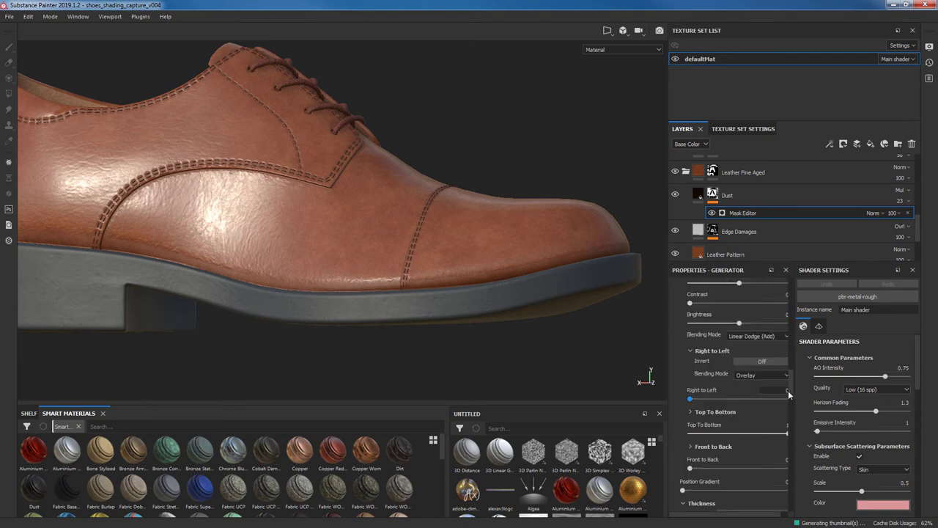
{"action": "scroll", "coordinate": [788, 381], "scroll_direction": "up", "scroll_amount": 2}
{"action": "scroll", "coordinate": [789, 363], "scroll_direction": "up", "scroll_amount": 2}
{"action": "left_click_drag", "start_coordinate": [665, 394], "coordinate": [648, 394]}
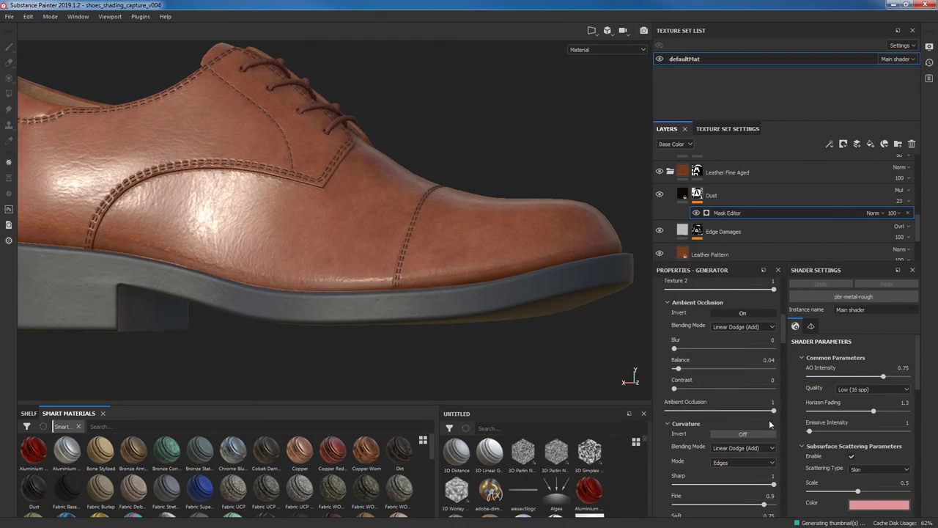
Lower the dust AO strength, set shader AO Intensity 0.9 and AO balance 0.08.
{"action": "left_click_drag", "start_coordinate": [765, 412], "coordinate": [759, 420]}
{"action": "left_click_drag", "start_coordinate": [883, 376], "coordinate": [895, 376]}
{"action": "left_click_drag", "start_coordinate": [773, 411], "coordinate": [759, 413]}
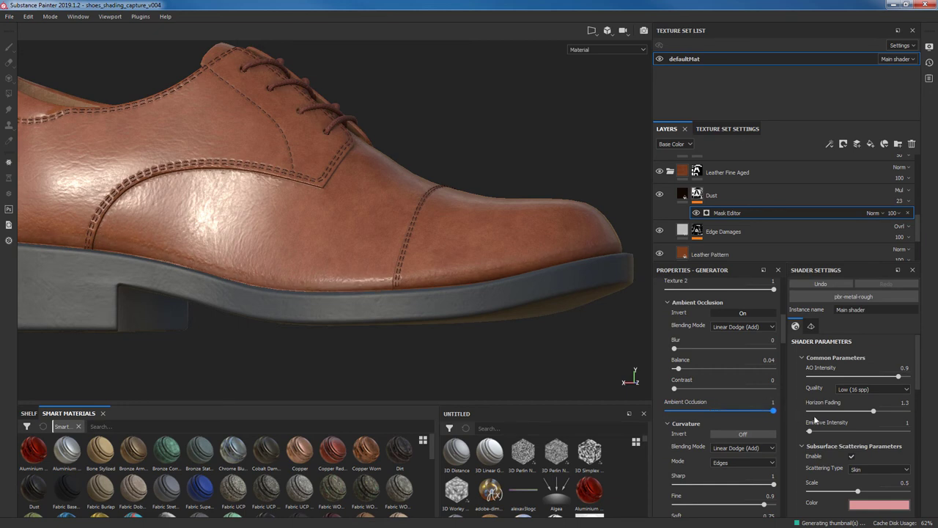
{"action": "left_click_drag", "start_coordinate": [700, 369], "coordinate": [681, 370]}
{"action": "scroll", "coordinate": [682, 396], "scroll_direction": "up", "scroll_amount": 2}
{"action": "mouse_move", "coordinate": [687, 424]}
{"action": "left_mouse_down"}
{"action": "mouse_move", "coordinate": [671, 408]}
{"action": "mouse_move", "coordinate": [682, 437]}
{"action": "left_mouse_up"}
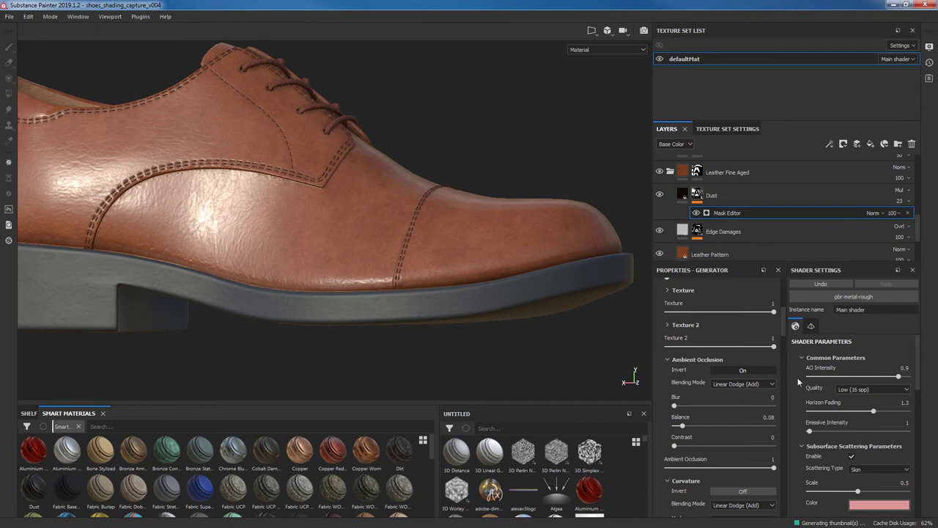
Scroll to the BnW Spots 2 parameters and pull the view back to the whole shoe.
{"action": "scroll", "coordinate": [786, 328], "scroll_direction": "up", "scroll_amount": 3}
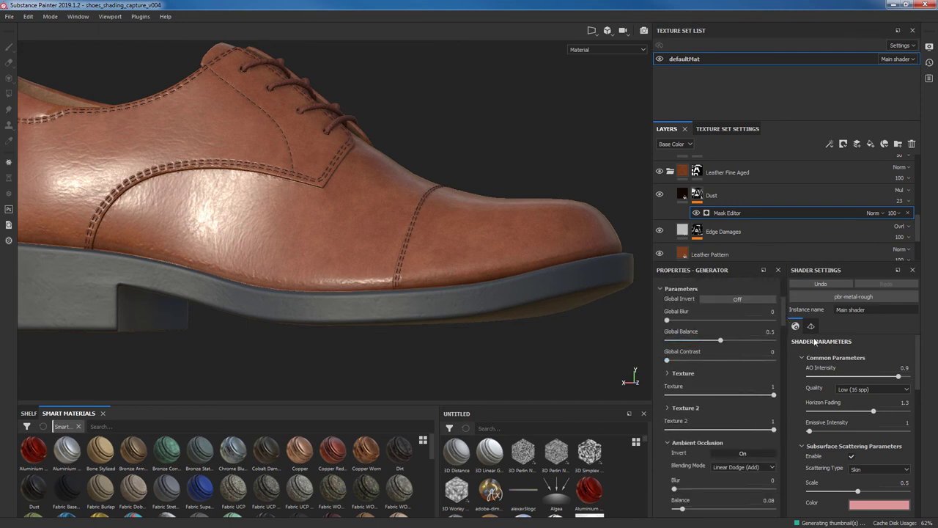
{"action": "scroll", "coordinate": [788, 485], "scroll_direction": "down", "scroll_amount": 3}
{"action": "scroll", "coordinate": [786, 470], "scroll_direction": "down", "scroll_amount": 3}
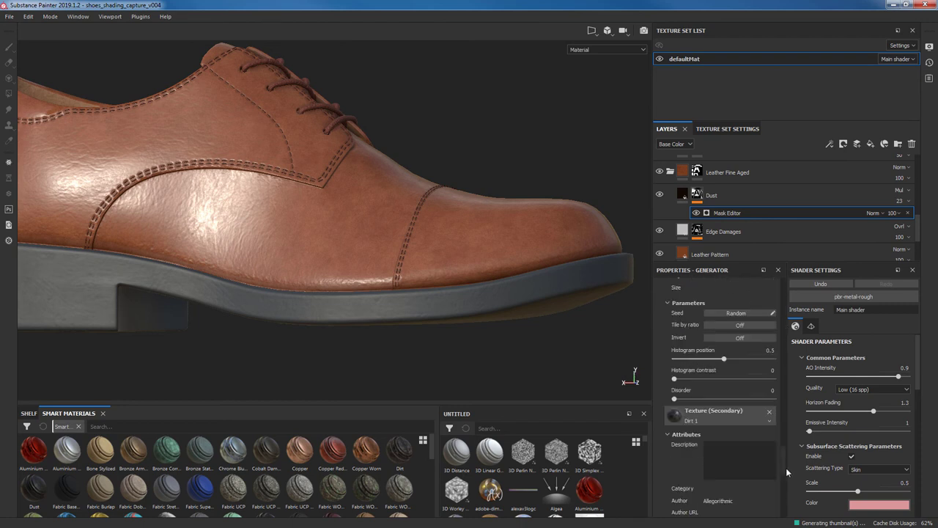
{"action": "scroll", "coordinate": [786, 467], "scroll_direction": "down", "scroll_amount": 2}
{"action": "scroll", "coordinate": [788, 451], "scroll_direction": "down", "scroll_amount": 2}
{"action": "scroll", "coordinate": [788, 434], "scroll_direction": "down", "scroll_amount": 2}
{"action": "scroll", "coordinate": [792, 410], "scroll_direction": "down", "scroll_amount": 2}
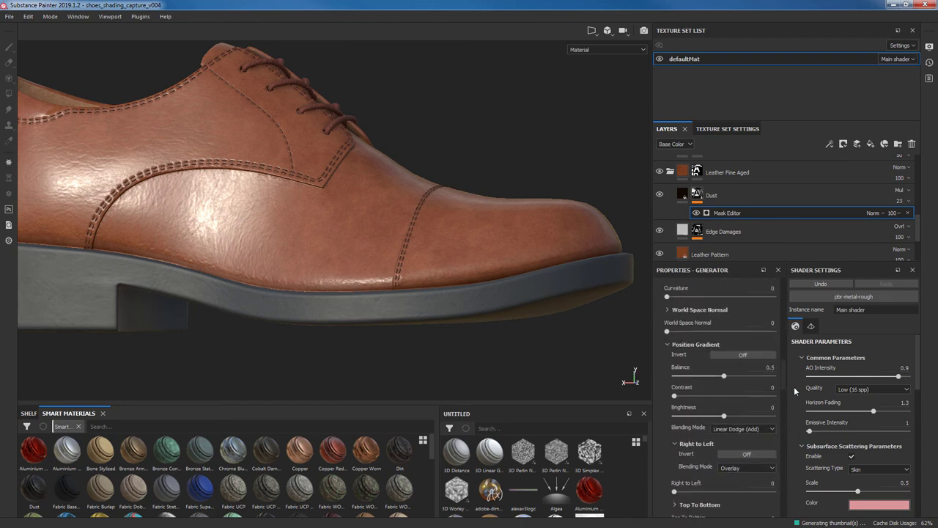
{"action": "scroll", "coordinate": [795, 399], "scroll_direction": "down", "scroll_amount": 2}
{"action": "scroll", "coordinate": [795, 415], "scroll_direction": "down", "scroll_amount": 2}
{"action": "scroll", "coordinate": [794, 432], "scroll_direction": "down", "scroll_amount": 2}
{"action": "scroll", "coordinate": [793, 446], "scroll_direction": "down", "scroll_amount": 2}
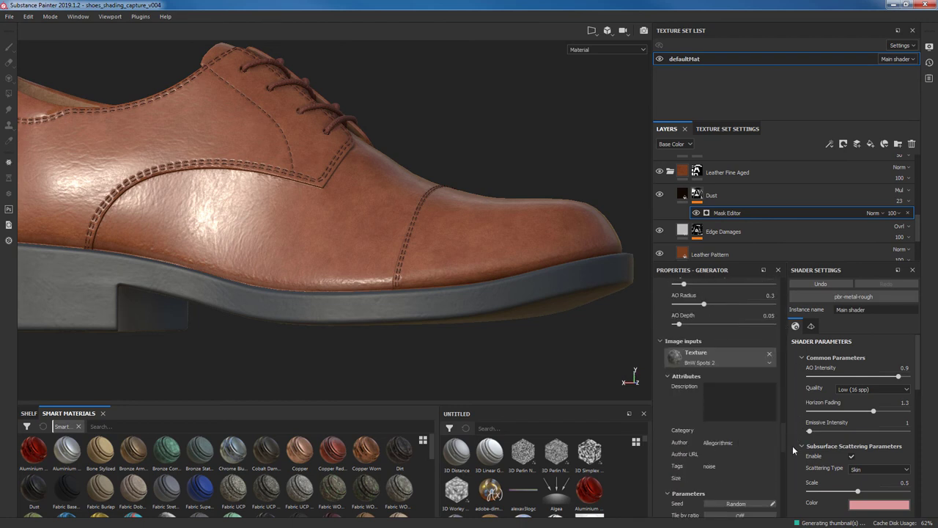
{"action": "scroll", "coordinate": [791, 425], "scroll_direction": "down", "scroll_amount": 2}
{"action": "scroll", "coordinate": [786, 393], "scroll_direction": "down", "scroll_amount": 3}
{"action": "scroll", "coordinate": [781, 359], "scroll_direction": "down", "scroll_amount": 2}
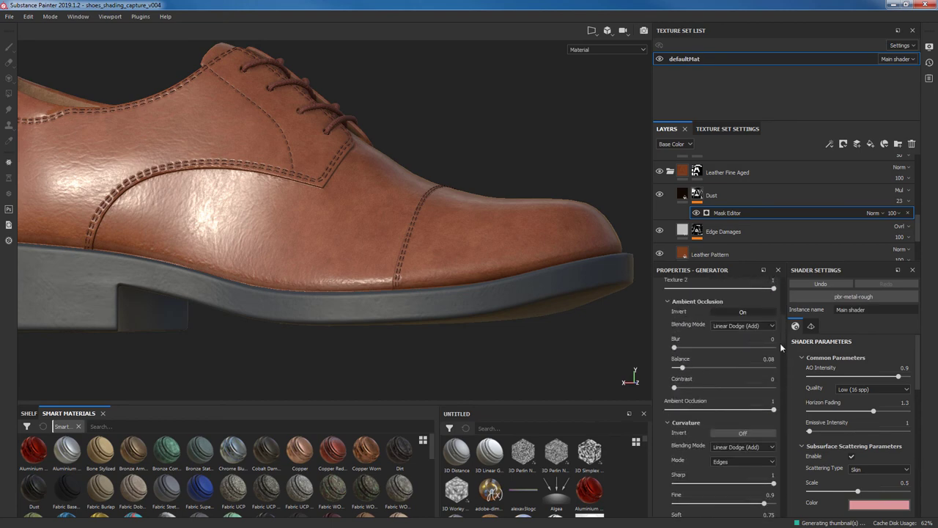
{"action": "scroll", "coordinate": [780, 343], "scroll_direction": "up", "scroll_amount": 2}
{"action": "mouse_move", "coordinate": [477, 213]}
{"action": "left_mouse_down", "text": "alt"}
{"action": "mouse_move", "coordinate": [512, 248]}
{"action": "mouse_move", "coordinate": [555, 327]}
{"action": "left_mouse_up", "text": "alt"}
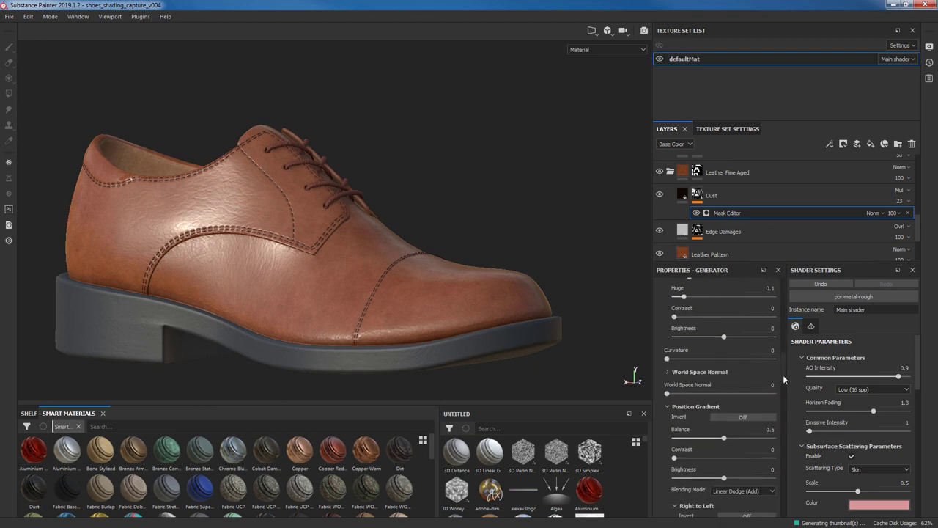
Set the BnW Spots 2 Histogram position to 0.64.
{"action": "left_click_drag", "start_coordinate": [783, 376], "coordinate": [787, 453]}
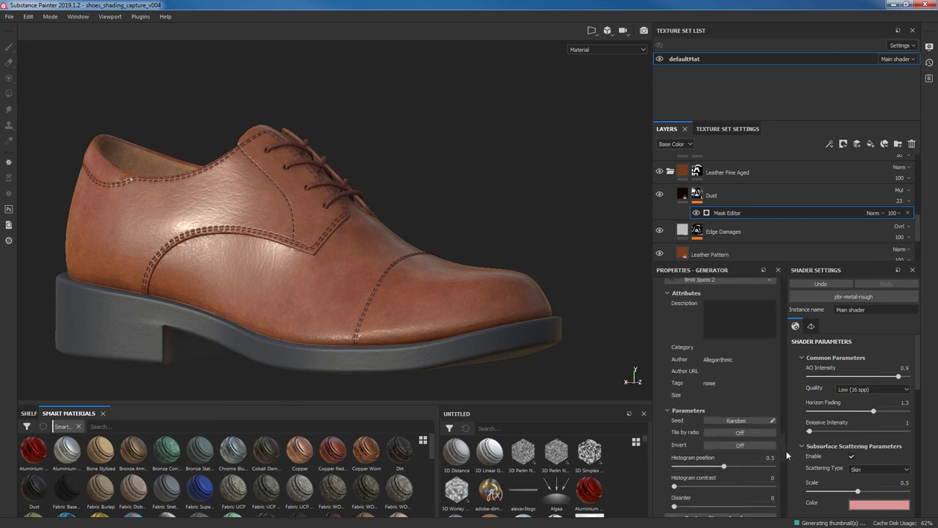
{"action": "scroll", "coordinate": [787, 455], "scroll_direction": "down", "scroll_amount": 3}
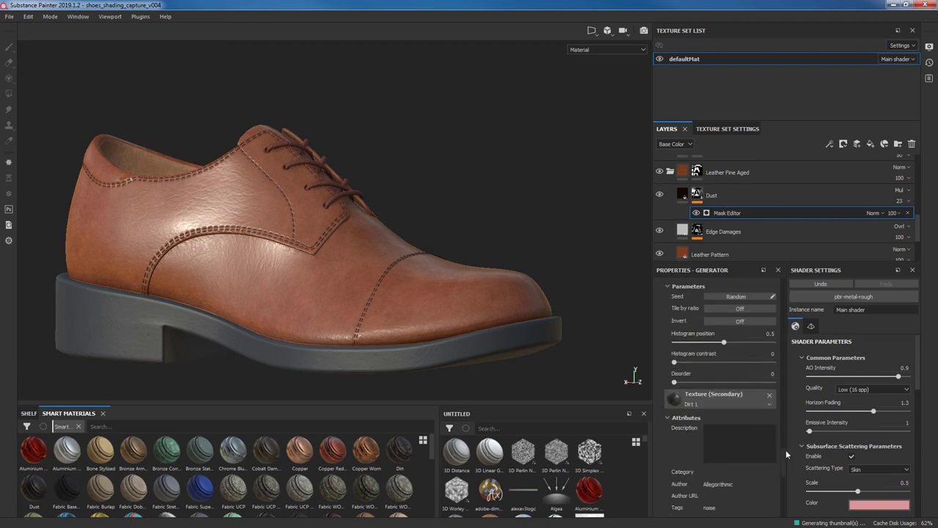
{"action": "left_click_drag", "start_coordinate": [786, 449], "coordinate": [787, 452]}
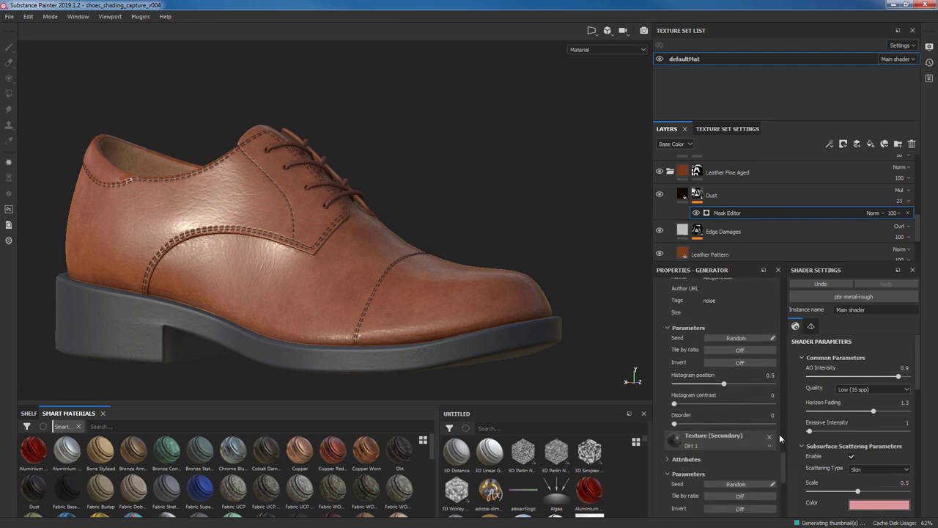
{"action": "scroll", "coordinate": [783, 462], "scroll_direction": "up", "scroll_amount": 2}
{"action": "scroll", "coordinate": [783, 459], "scroll_direction": "down", "scroll_amount": 1}
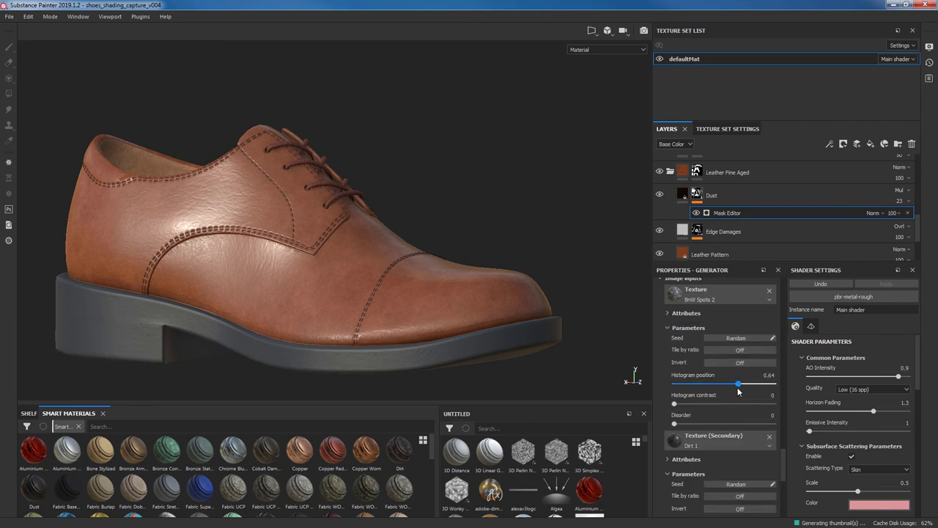
Set the dust Histogram position to 0.65 and inspect the result around the toe.
{"action": "left_click_drag", "start_coordinate": [498, 216], "coordinate": [551, 203], "text": "alt"}
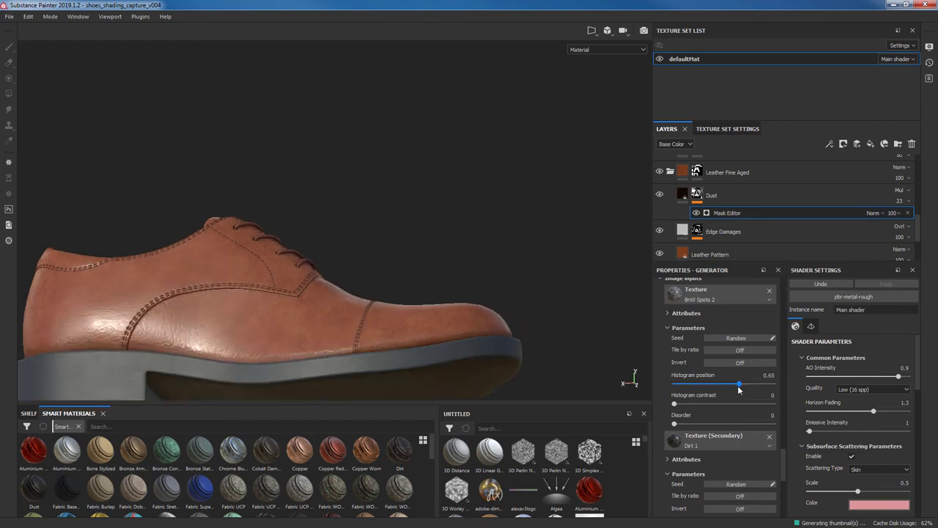
{"action": "left_click_drag", "start_coordinate": [740, 391], "coordinate": [738, 390]}
{"action": "right_click_drag", "start_coordinate": [551, 266], "coordinate": [461, 300], "text": "alt"}
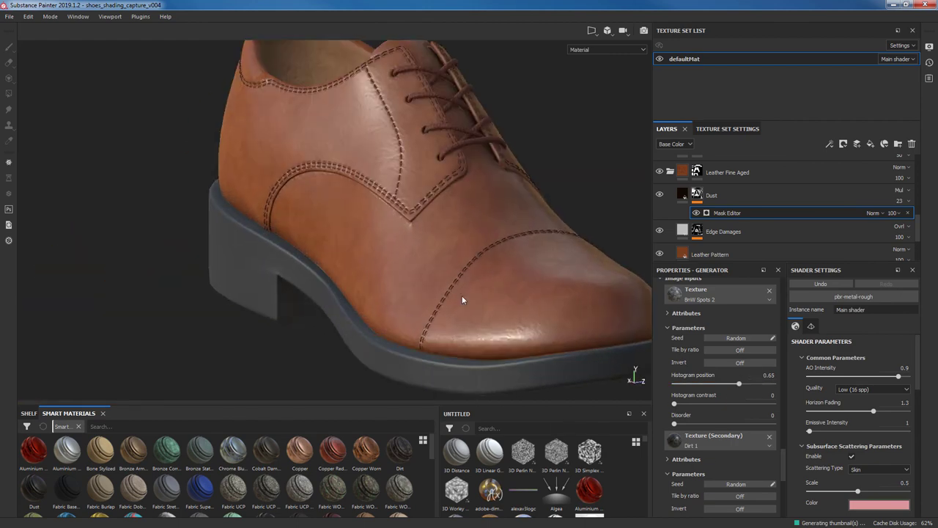
{"action": "mouse_move", "coordinate": [462, 300]}
{"action": "left_mouse_down", "text": "alt"}
{"action": "mouse_move", "coordinate": [522, 220]}
{"action": "mouse_move", "coordinate": [594, 259]}
{"action": "mouse_move", "coordinate": [327, 247]}
{"action": "mouse_move", "coordinate": [572, 252]}
{"action": "mouse_move", "coordinate": [422, 297]}
{"action": "mouse_move", "coordinate": [593, 212]}
{"action": "left_mouse_up", "text": "alt"}
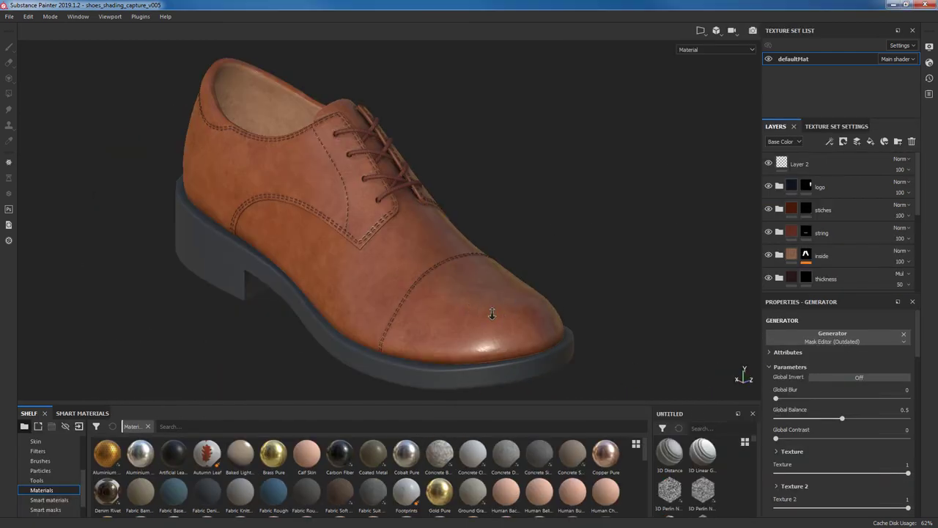
{"action": "mouse_move", "coordinate": [492, 314]}
{"action": "right_mouse_down", "text": "alt"}
{"action": "mouse_move", "coordinate": [542, 325]}
{"action": "mouse_move", "coordinate": [523, 316]}
{"action": "mouse_move", "coordinate": [523, 296]}
{"action": "mouse_move", "coordinate": [341, 306]}
{"action": "right_mouse_up", "text": "alt"}
{"action": "mouse_move", "coordinate": [676, 317]}
{"action": "left_mouse_down", "text": "alt"}
{"action": "mouse_move", "coordinate": [576, 300]}
{"action": "mouse_move", "coordinate": [670, 305]}
{"action": "mouse_move", "coordinate": [574, 300]}
{"action": "mouse_move", "coordinate": [659, 320]}
{"action": "mouse_move", "coordinate": [228, 334]}
{"action": "mouse_move", "coordinate": [618, 329]}
{"action": "mouse_move", "coordinate": [511, 332]}
{"action": "mouse_move", "coordinate": [638, 300]}
{"action": "left_mouse_up", "text": "alt"}
{"action": "middle_click_drag", "start_coordinate": [665, 261], "coordinate": [621, 262], "text": "alt"}
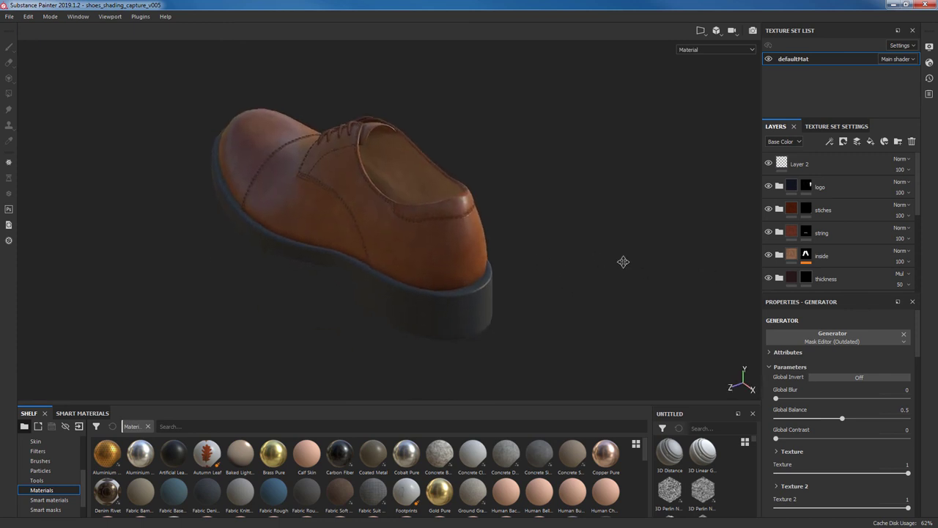
{"action": "mouse_move", "coordinate": [621, 261]}
{"action": "right_mouse_down", "text": "alt"}
{"action": "mouse_move", "coordinate": [655, 293]}
{"action": "mouse_move", "coordinate": [467, 269]}
{"action": "right_mouse_up", "text": "alt"}
{"action": "mouse_move", "coordinate": [467, 269]}
{"action": "left_mouse_down", "text": "alt"}
{"action": "mouse_move", "coordinate": [492, 272]}
{"action": "mouse_move", "coordinate": [562, 310]}
{"action": "mouse_move", "coordinate": [506, 268]}
{"action": "mouse_move", "coordinate": [426, 256]}
{"action": "left_mouse_up", "text": "alt"}
{"action": "right_click_drag", "start_coordinate": [426, 257], "coordinate": [400, 259], "text": "shift"}
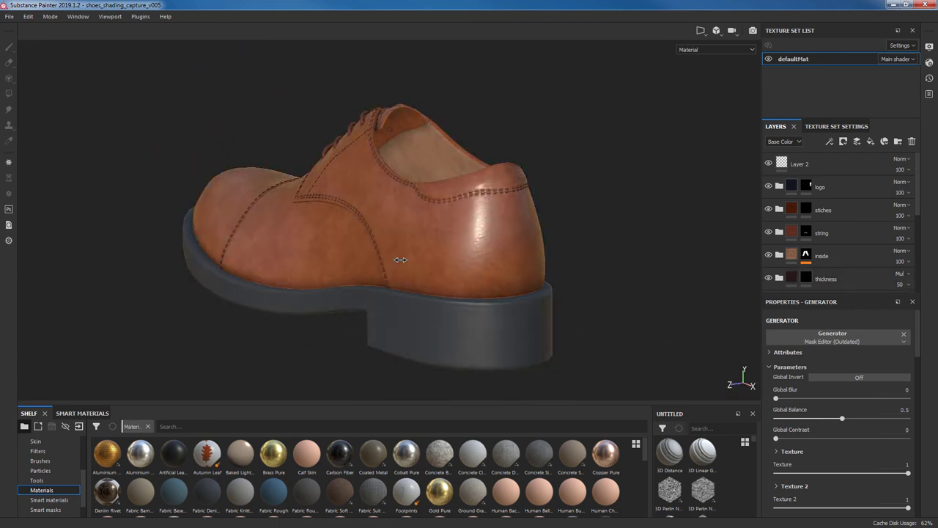
{"action": "mouse_move", "coordinate": [654, 263]}
{"action": "left_mouse_down", "text": "alt"}
{"action": "mouse_move", "coordinate": [618, 235]}
{"action": "mouse_move", "coordinate": [565, 279]}
{"action": "mouse_move", "coordinate": [652, 304]}
{"action": "mouse_move", "coordinate": [661, 331]}
{"action": "mouse_move", "coordinate": [618, 329]}
{"action": "mouse_move", "coordinate": [585, 272]}
{"action": "mouse_move", "coordinate": [643, 324]}
{"action": "mouse_move", "coordinate": [511, 296]}
{"action": "left_mouse_up", "text": "alt"}
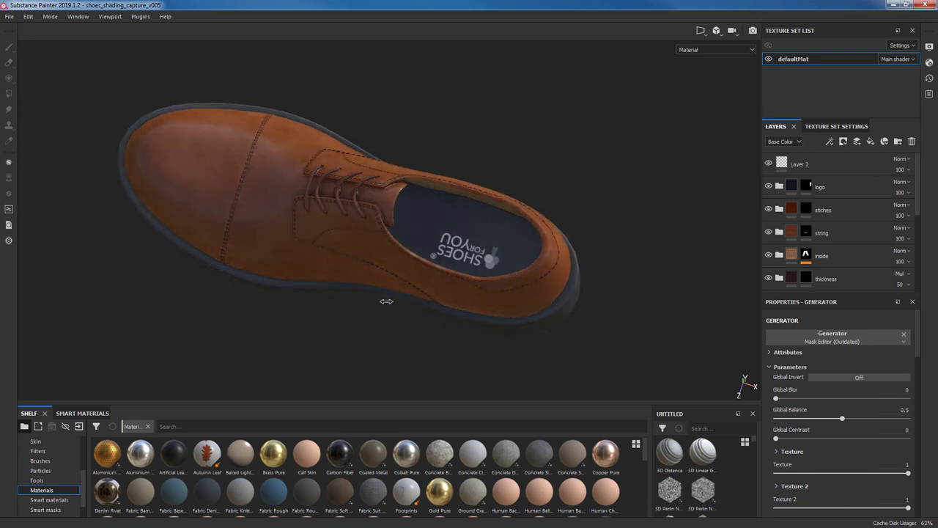
{"action": "mouse_move", "coordinate": [349, 301]}
{"action": "left_mouse_down", "text": "alt"}
{"action": "mouse_move", "coordinate": [415, 329]}
{"action": "mouse_move", "coordinate": [168, 276]}
{"action": "mouse_move", "coordinate": [472, 308]}
{"action": "left_mouse_up", "text": "alt"}
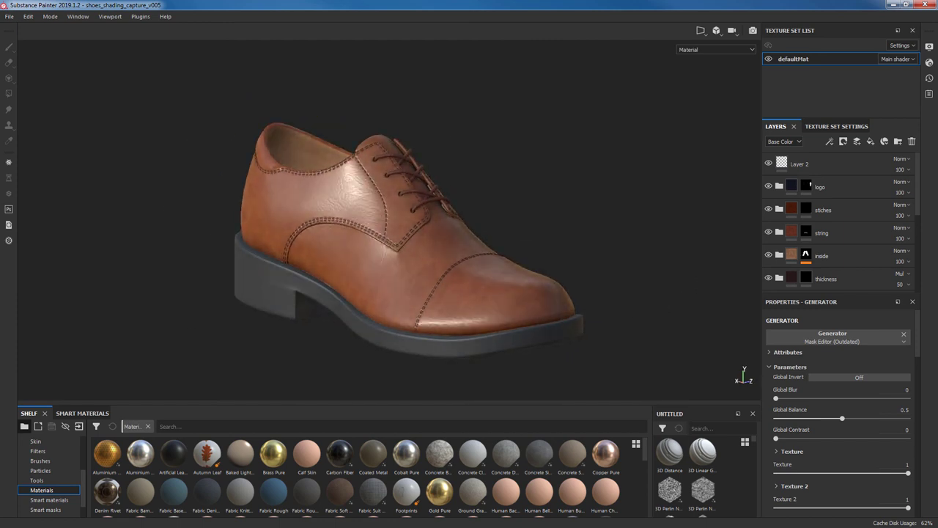